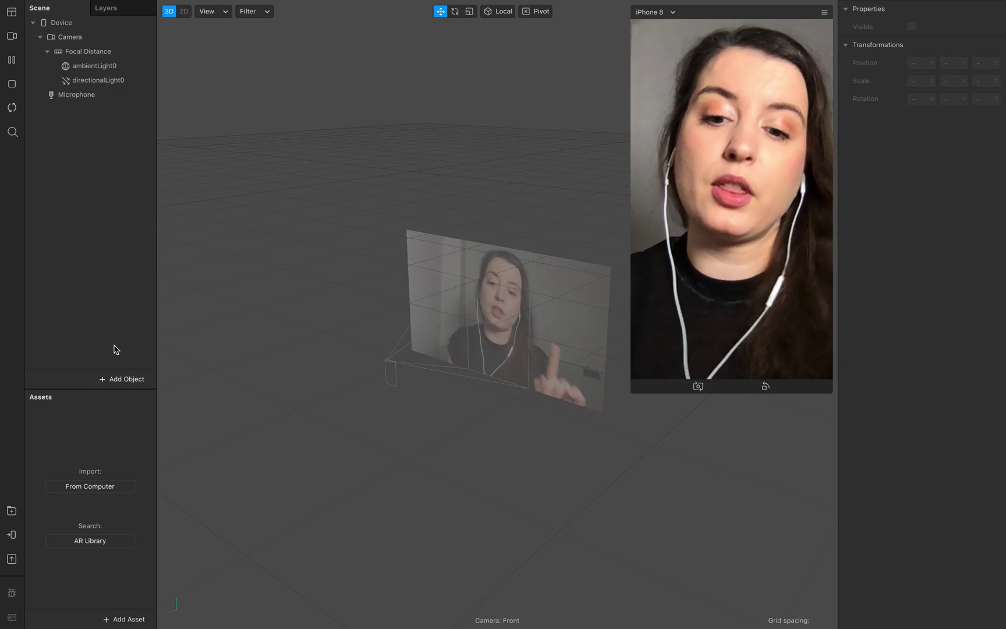
# Step: Open the Add Object picker, which shows Face Tracker and its description
pyautogui.click(118, 379)
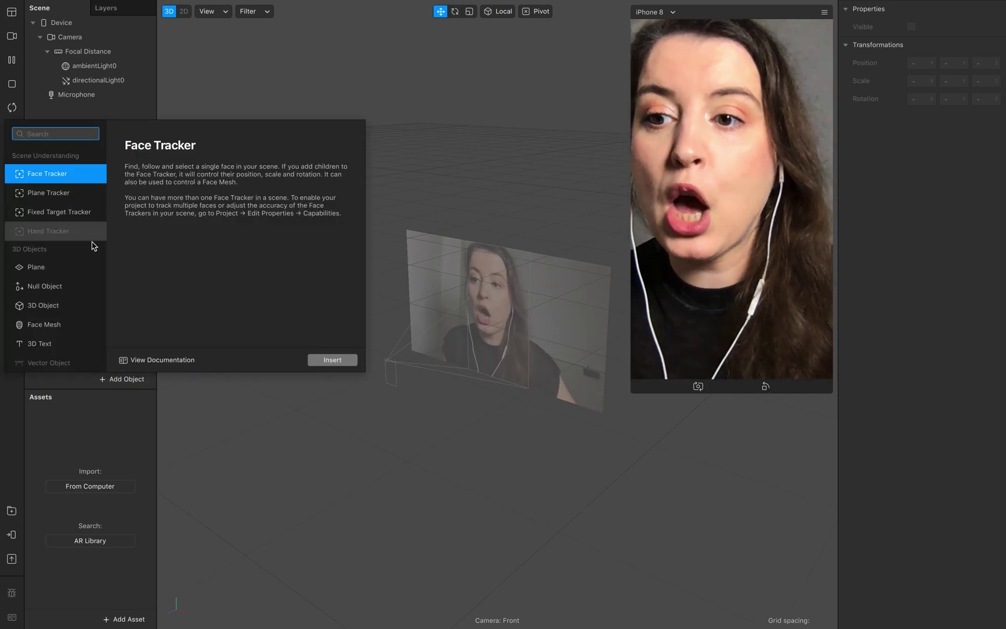
# Step: Insert a rectangle in a new canvas and rename it seg
pyautogui.scroll(-3, 72, 303)
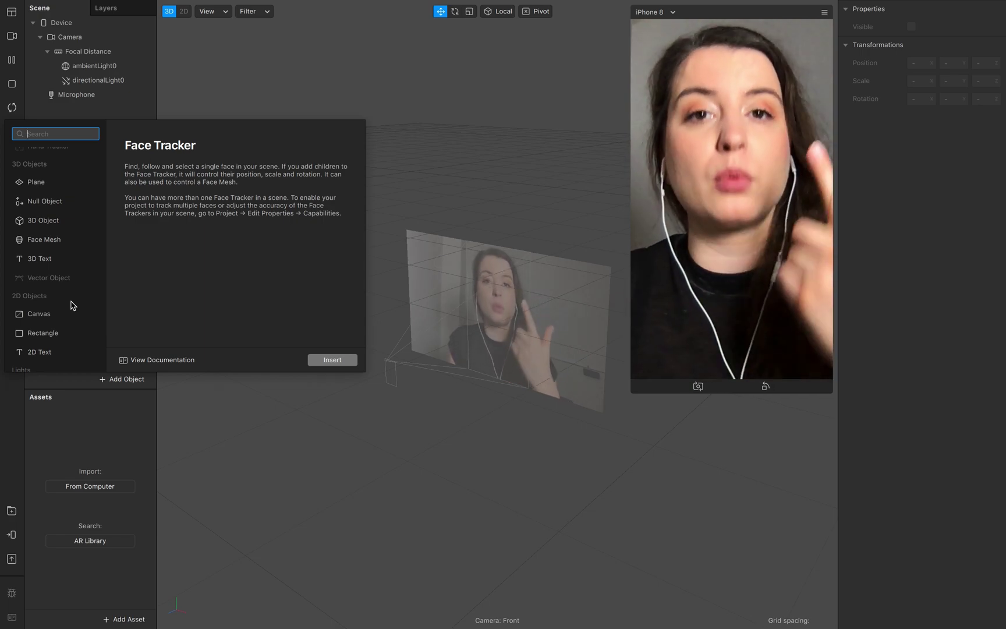
pyautogui.scroll(-2, 72, 318)
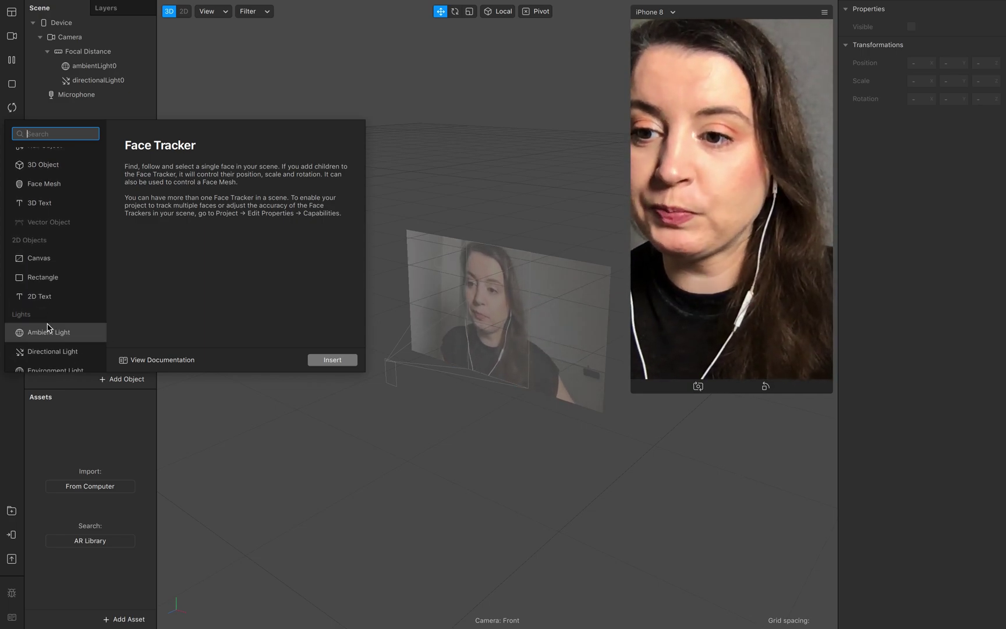
pyautogui.click(55, 276)
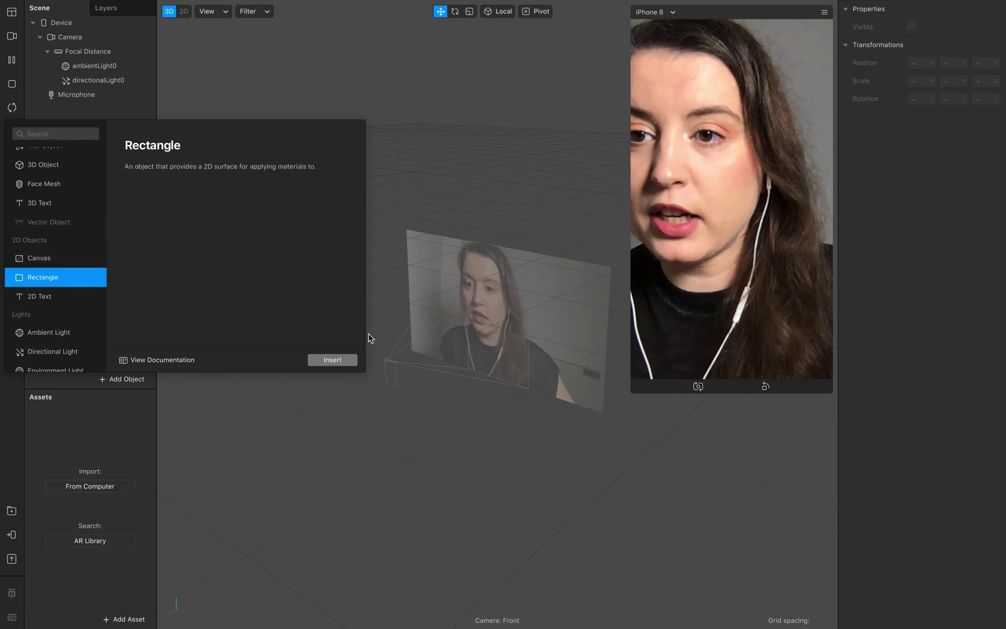
pyautogui.click(335, 360)
pyautogui.click(131, 151)
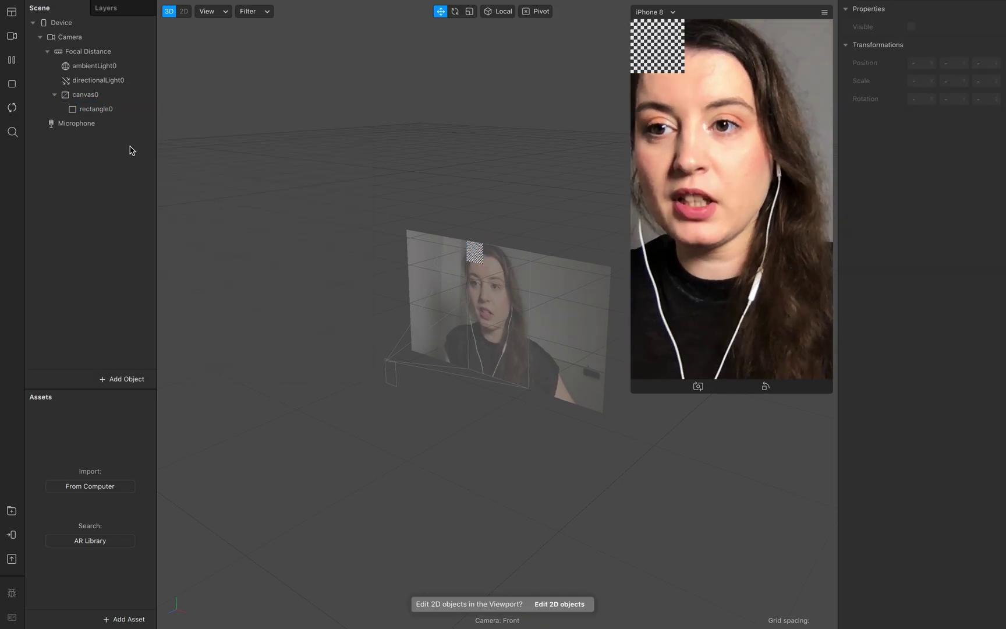
pyautogui.doubleClick(116, 109)
pyautogui.write('seg')
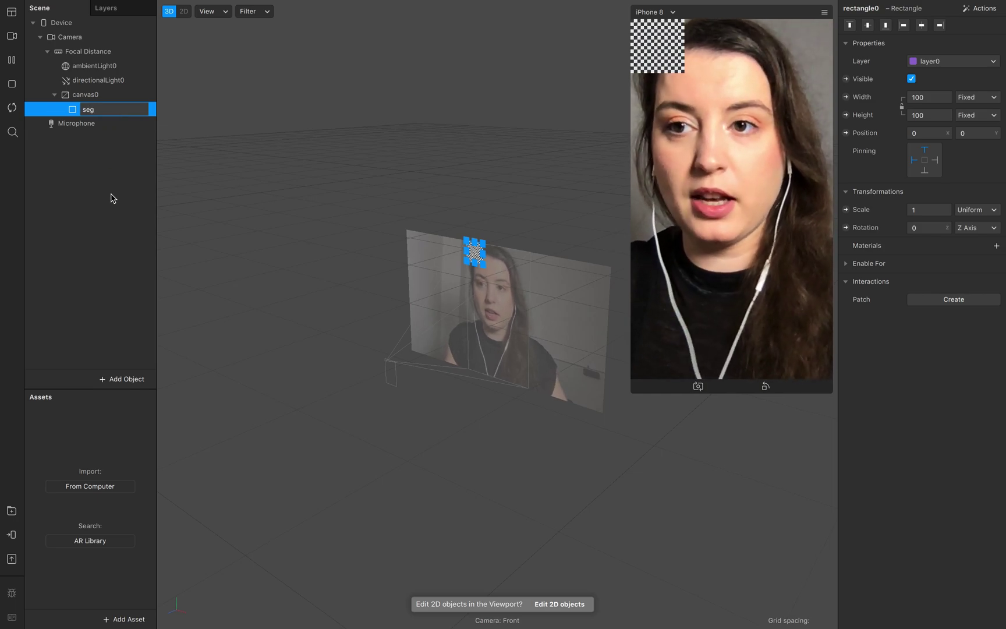
pyautogui.click(114, 198)
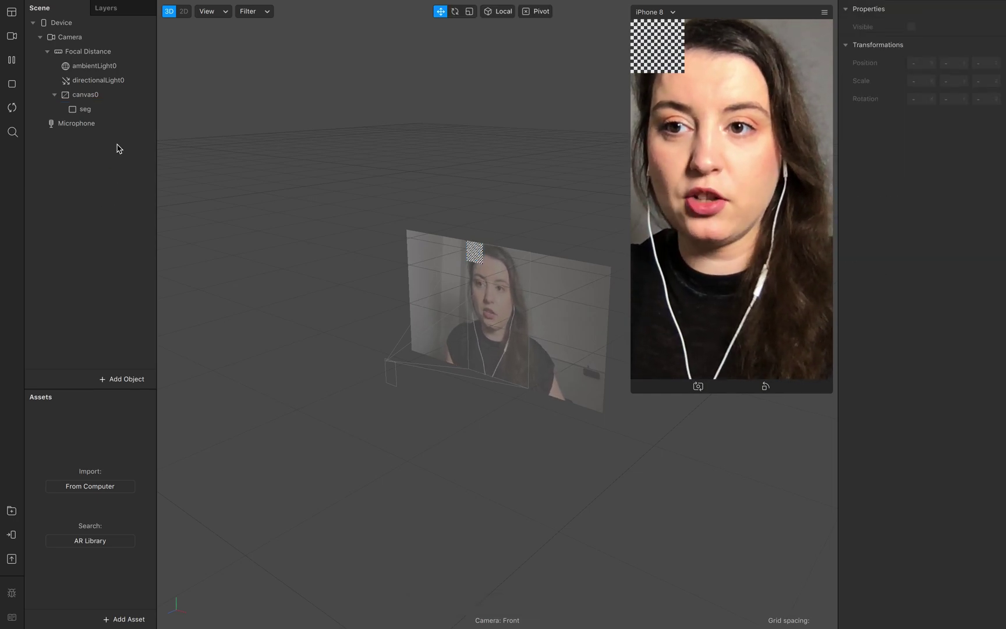
# Step: Duplicate the seg rectangle and rename the copy bg
pyautogui.click(114, 96)
pyautogui.click(108, 111)
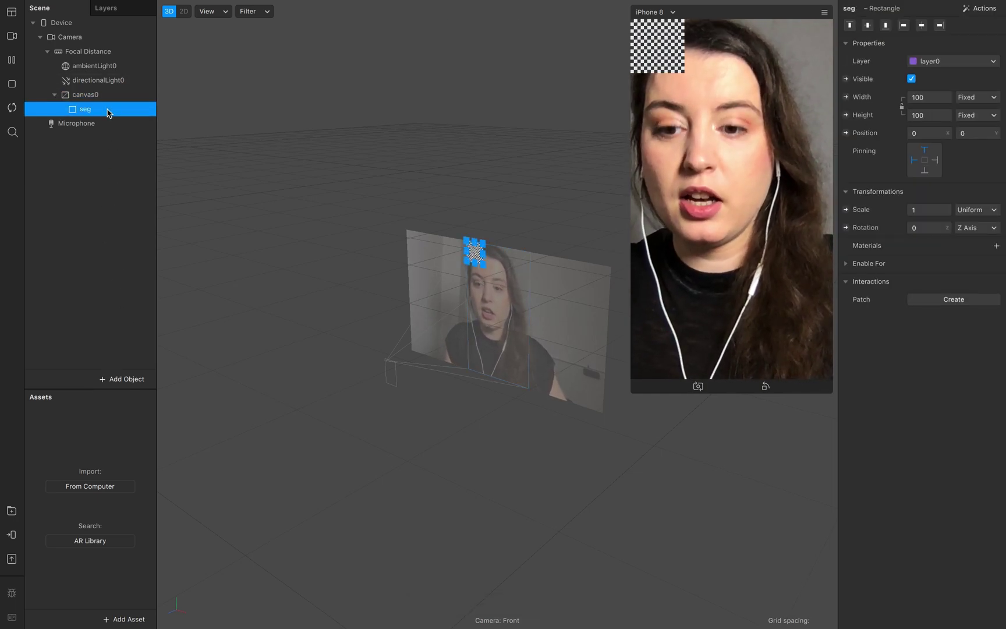
pyautogui.hotkey('ctrl', 'd')
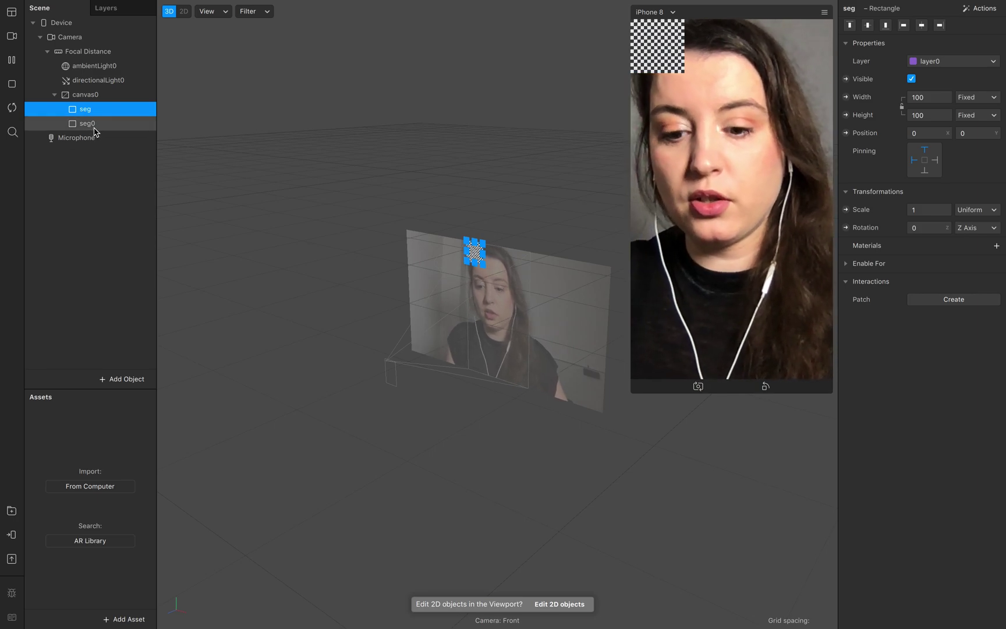
pyautogui.click(96, 131)
pyautogui.doubleClick(95, 131)
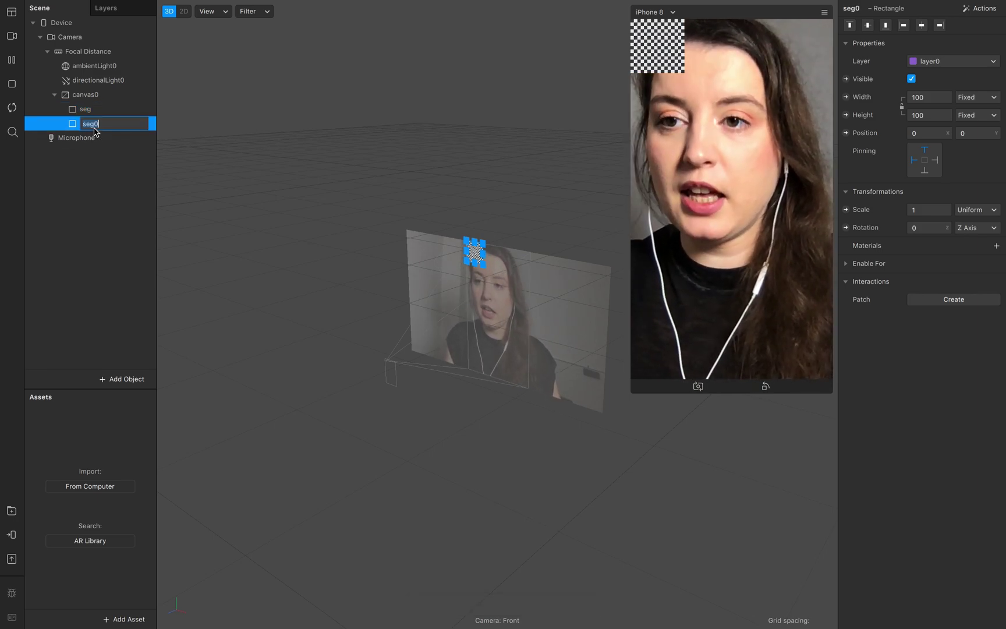
pyautogui.write('bg')
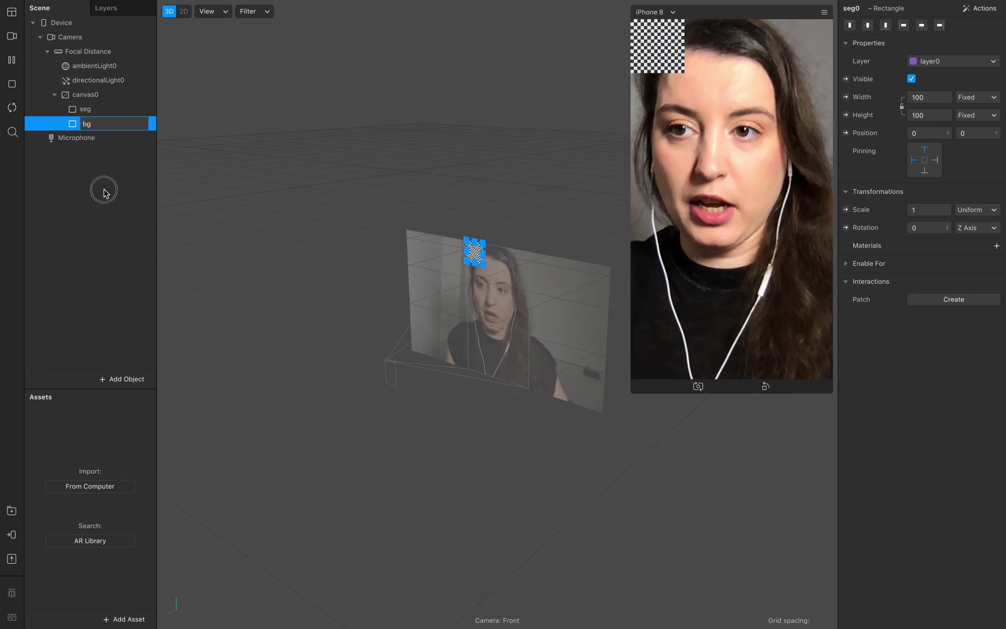
pyautogui.click(103, 191)
# Step: Set both seg and bg to Fill width and height
pyautogui.click(106, 112)
pyautogui.keyDown('shift'); pyautogui.click(105, 125); pyautogui.keyUp('shift')
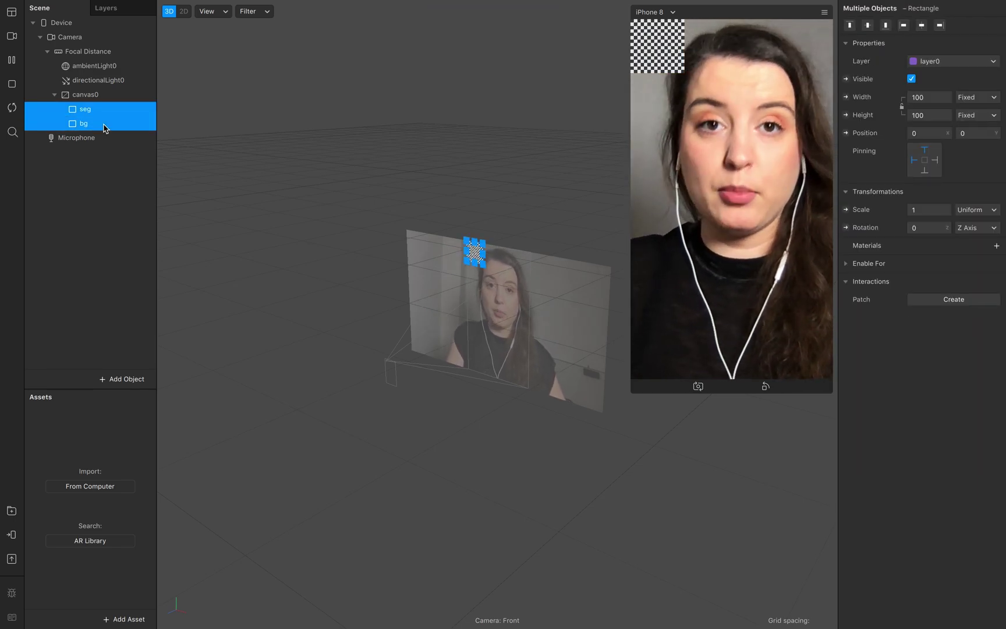
pyautogui.click(929, 96)
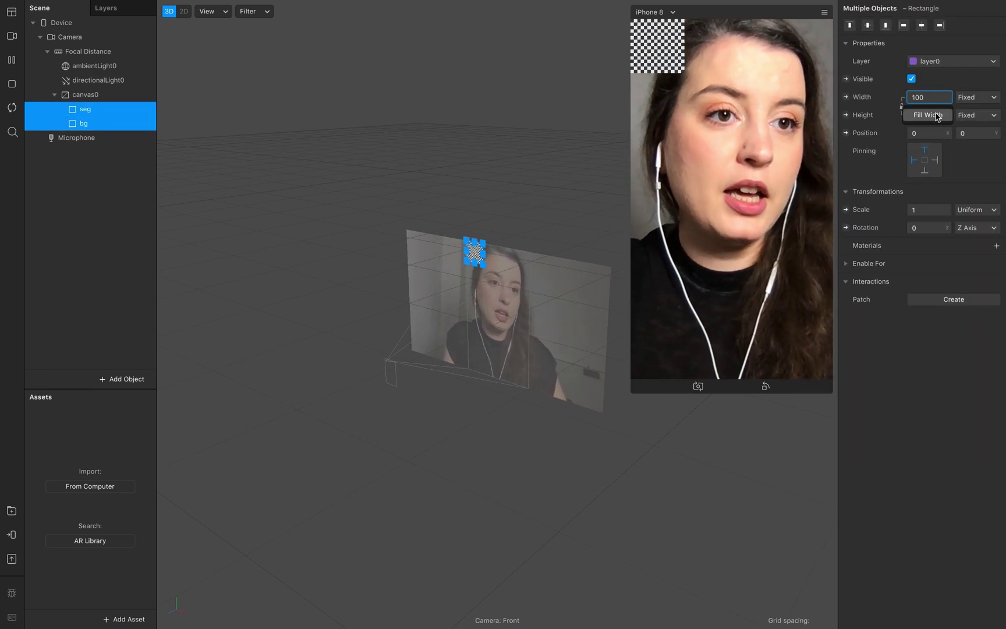
pyautogui.click(936, 115)
pyautogui.click(930, 111)
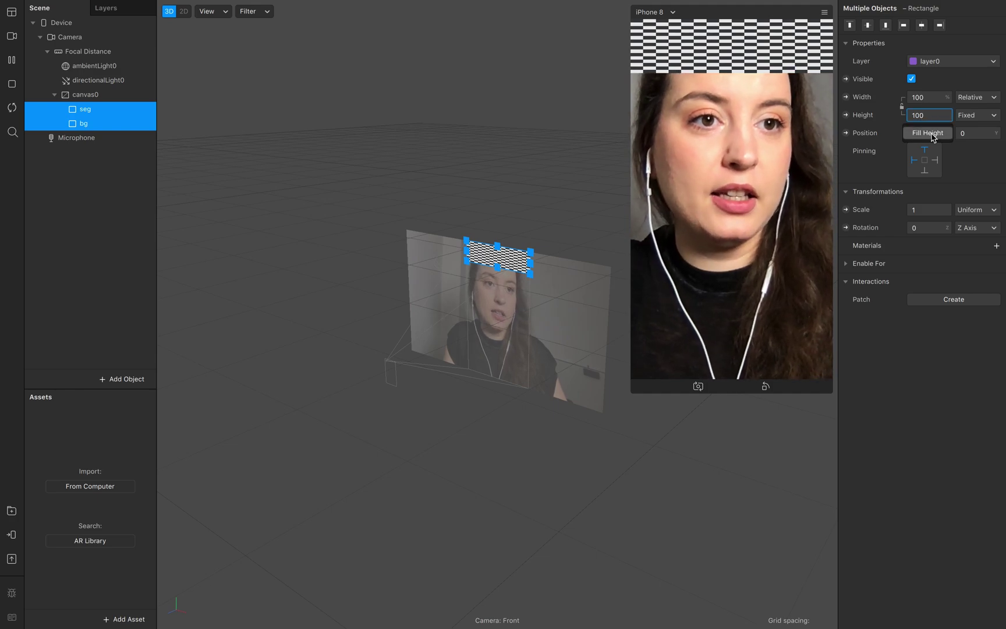
pyautogui.click(932, 135)
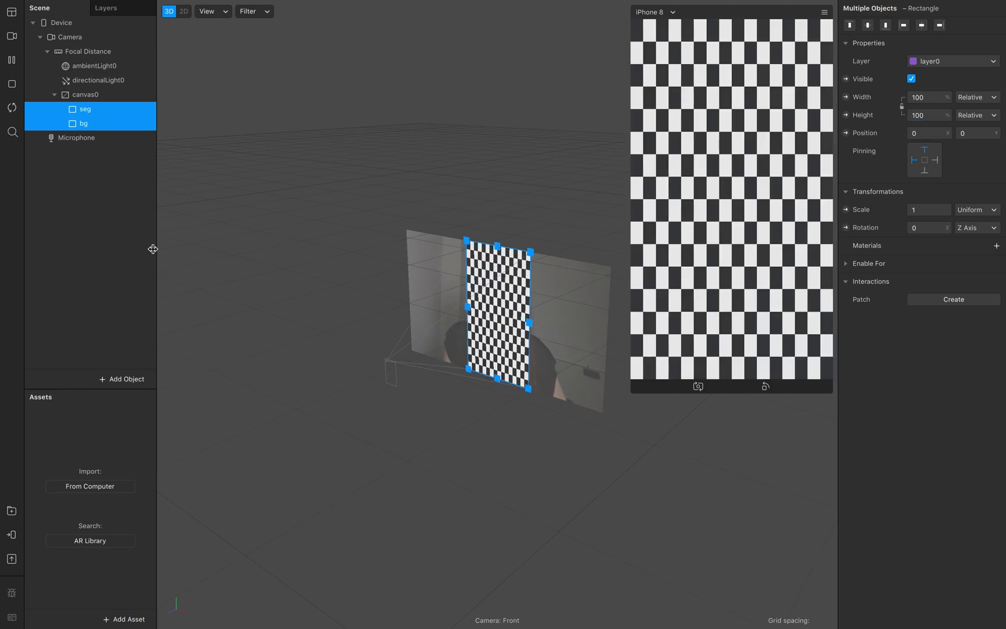
# Step: Give the bg rectangle a new material, material0
pyautogui.click(135, 173)
pyautogui.click(106, 110)
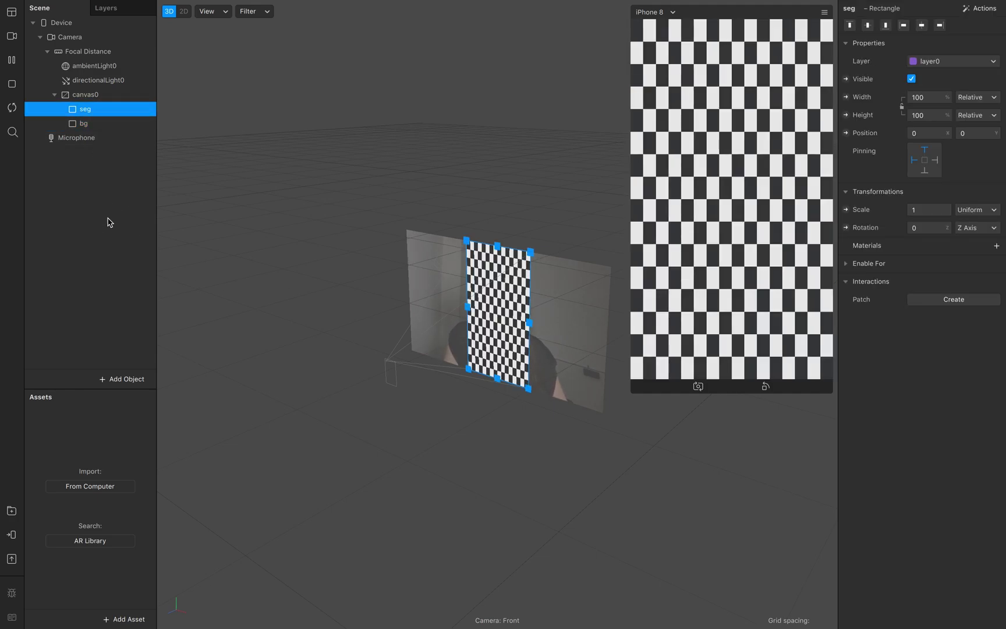
pyautogui.click(109, 221)
pyautogui.click(98, 124)
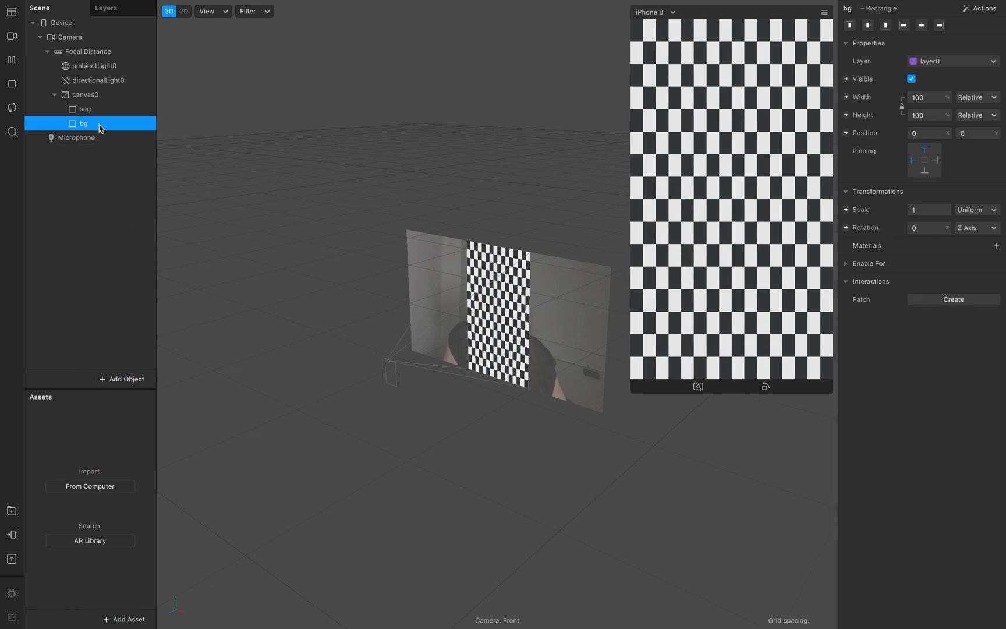
pyautogui.click(996, 249)
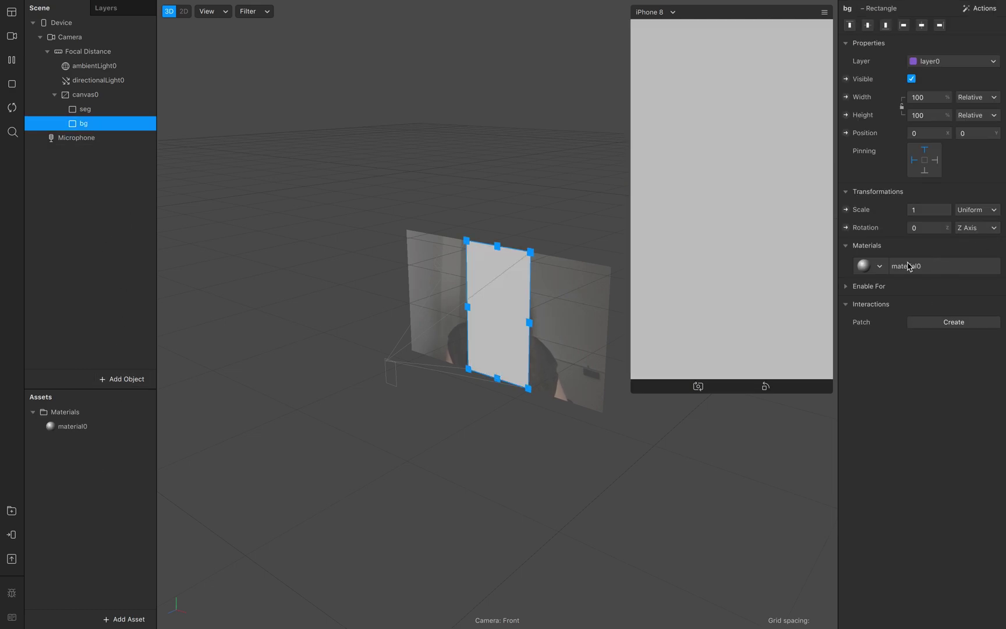
# Step: Rename material0 to bg and switch it to the Flat shader
pyautogui.doubleClick(89, 430)
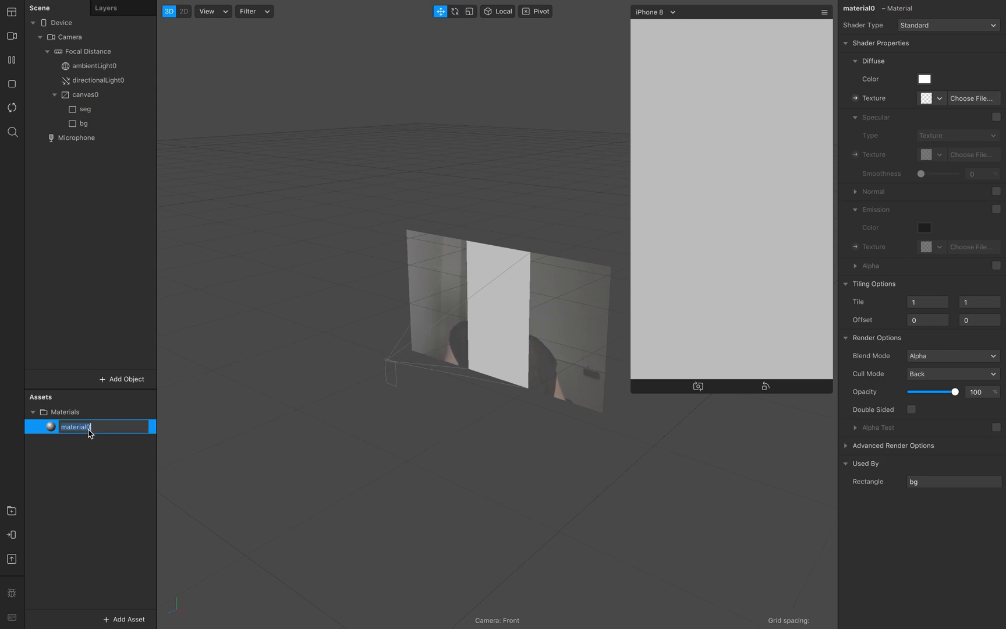
pyautogui.write('bg')
pyautogui.click(100, 464)
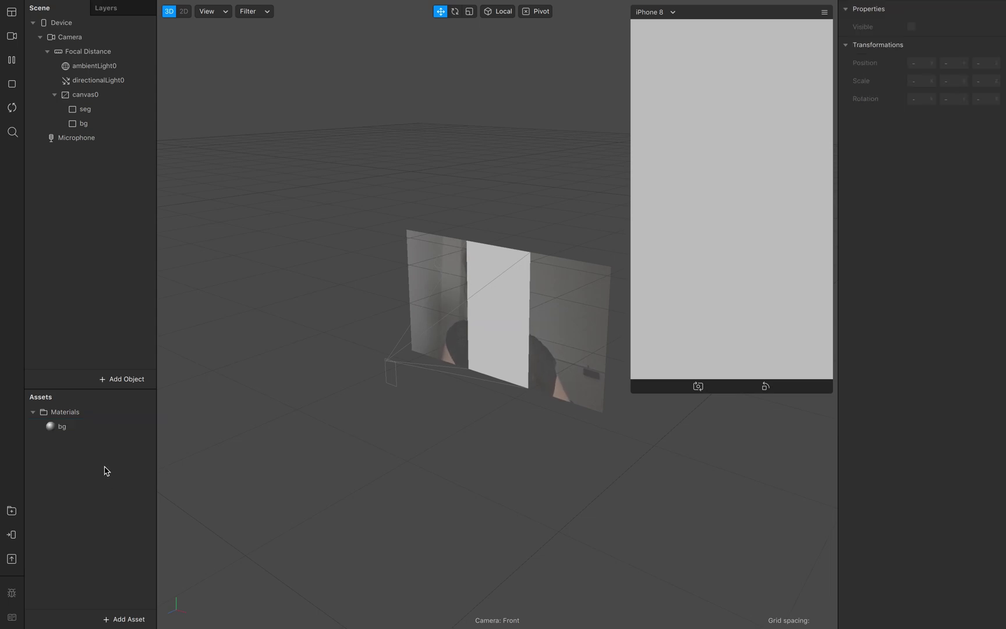
pyautogui.click(105, 431)
pyautogui.click(938, 26)
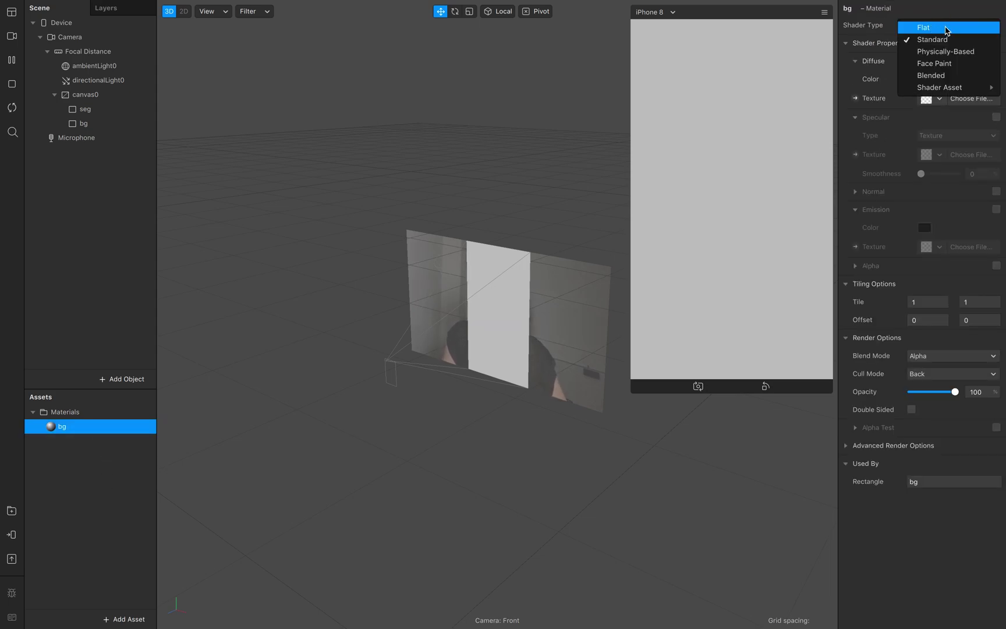
pyautogui.click(946, 29)
# Step: Set the bg material's diffuse color to Grape purple
pyautogui.click(925, 81)
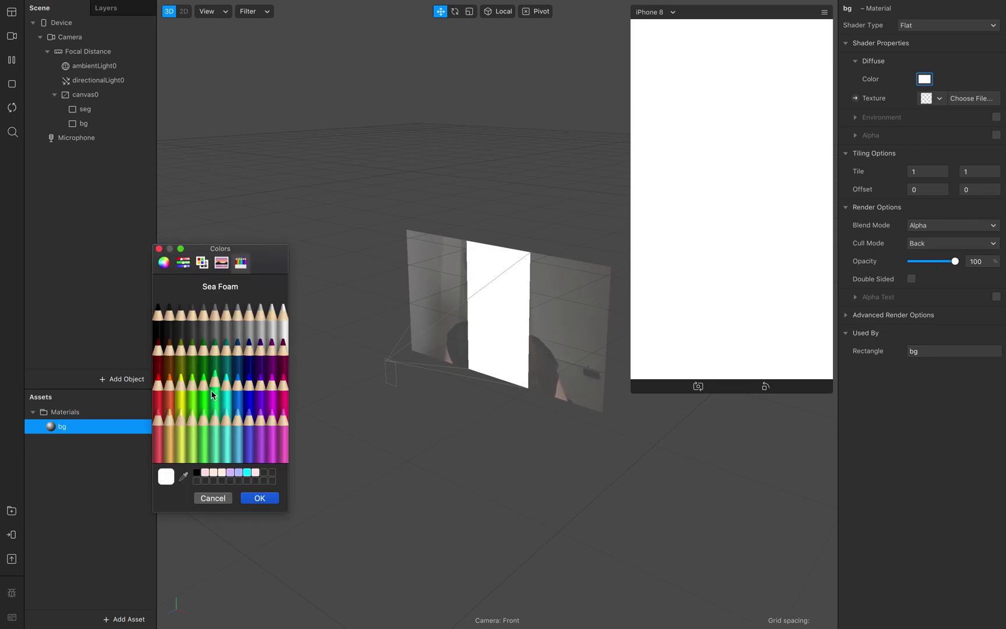
pyautogui.click(260, 386)
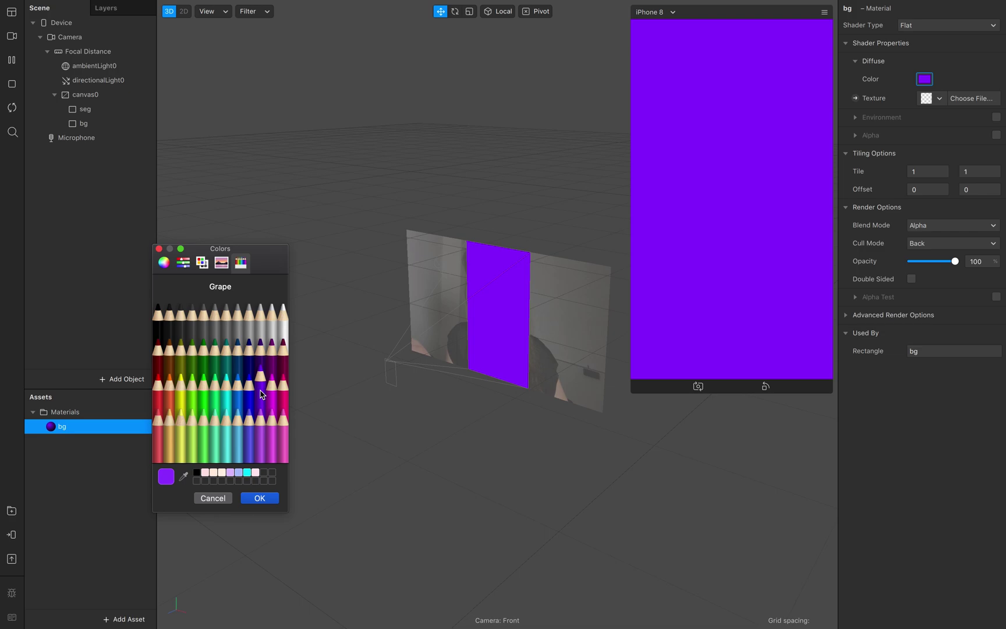
pyautogui.click(260, 498)
pyautogui.click(128, 192)
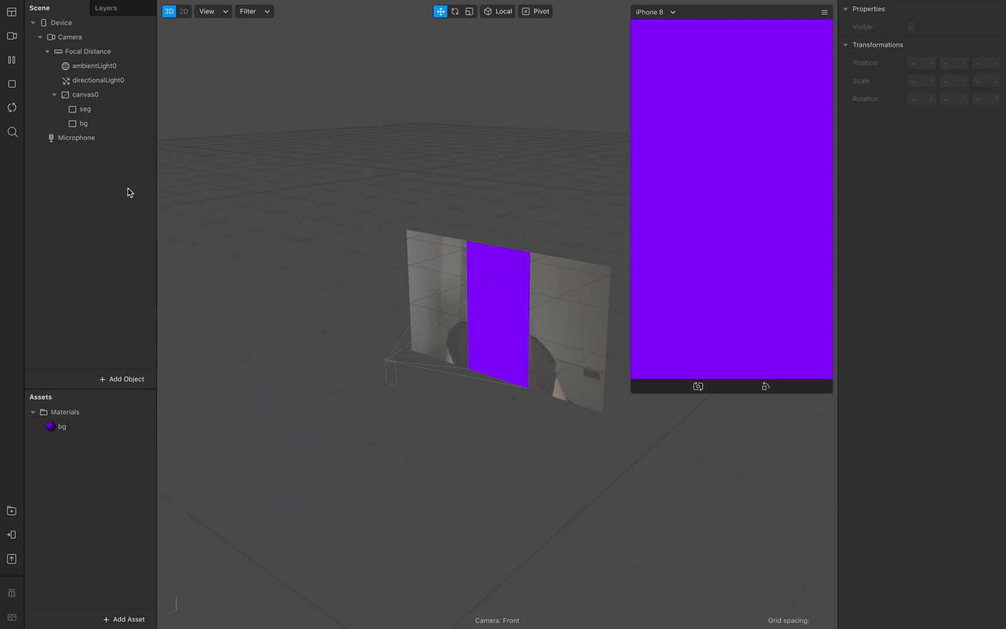
pyautogui.click(85, 108)
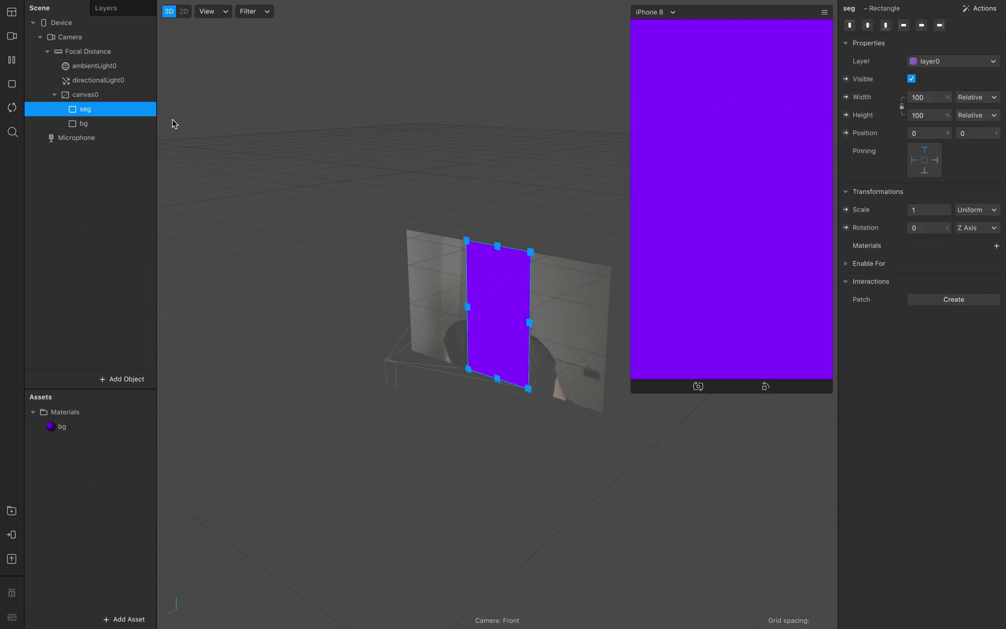
# Step: Create a new material for the seg rectangle and name it seg
pyautogui.click(997, 246)
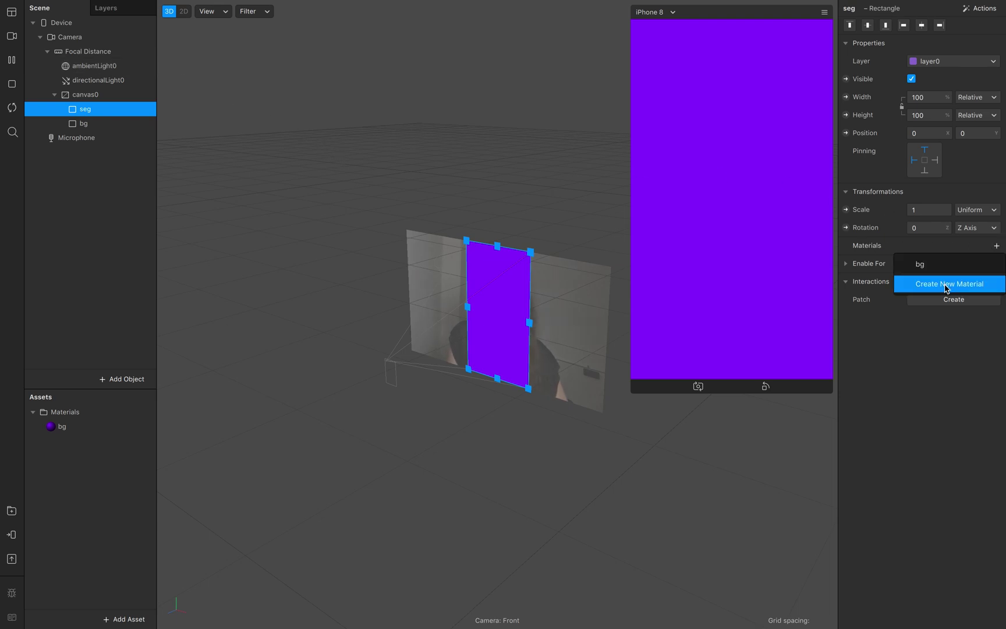
pyautogui.click(946, 284)
pyautogui.click(76, 441)
pyautogui.click(76, 441)
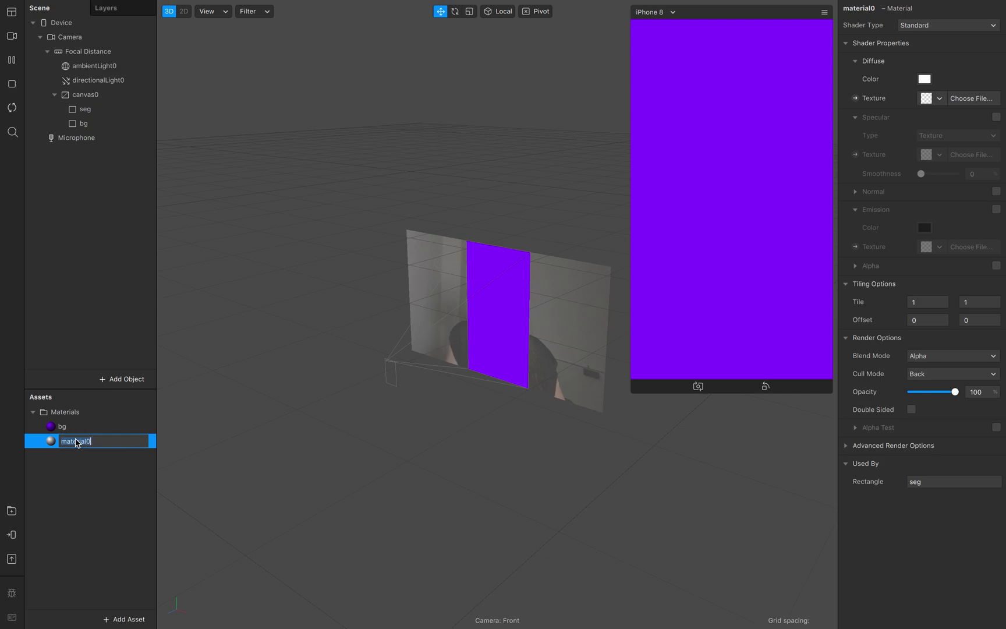
pyautogui.write('seg')
pyautogui.click(85, 472)
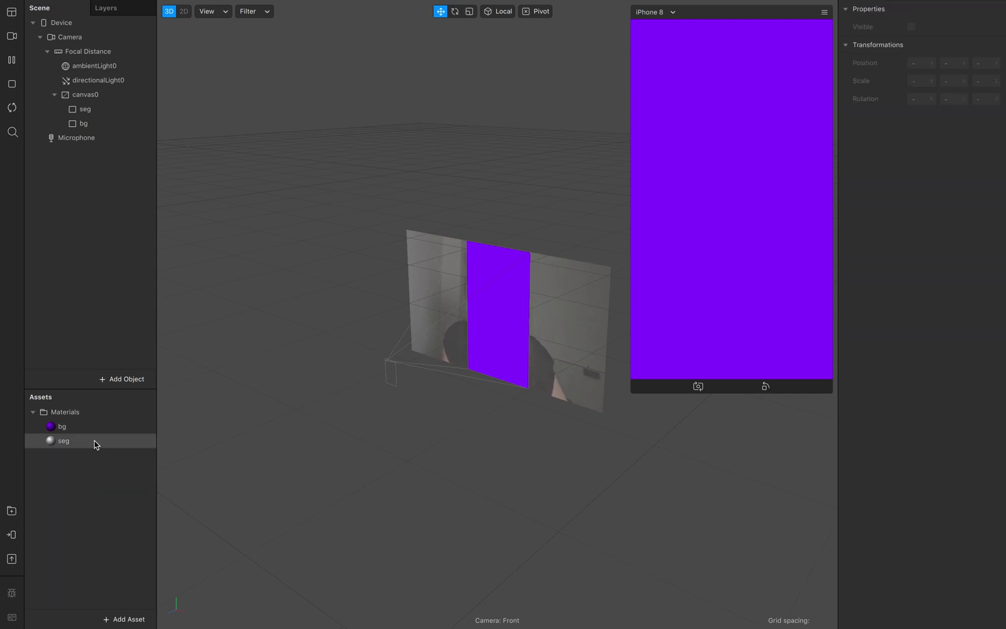
pyautogui.click(96, 445)
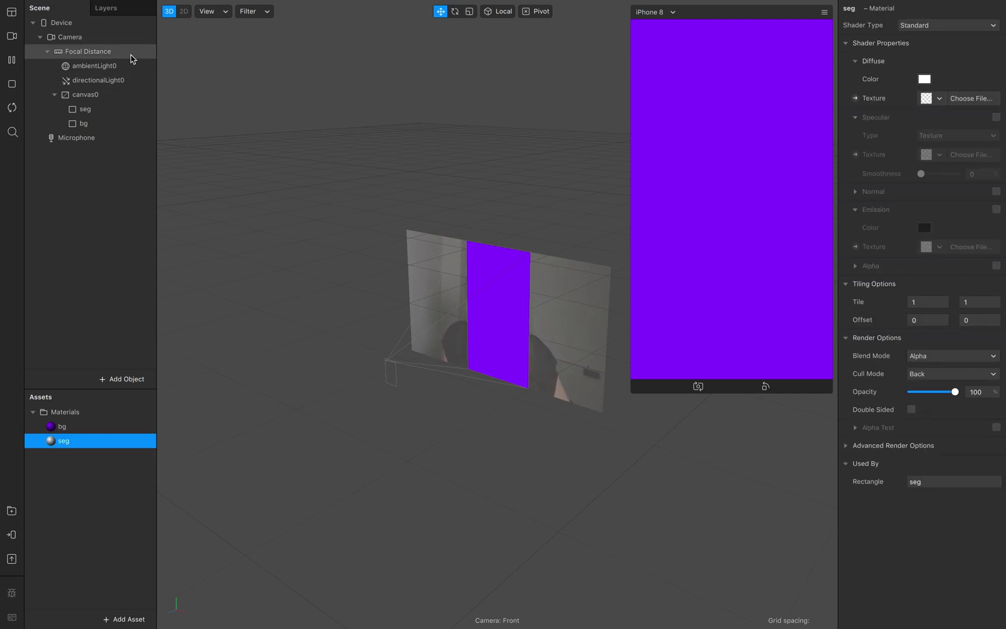
pyautogui.click(86, 109)
# Step: Add camera texture extraction and Person segmentation to the Camera
pyautogui.click(84, 37)
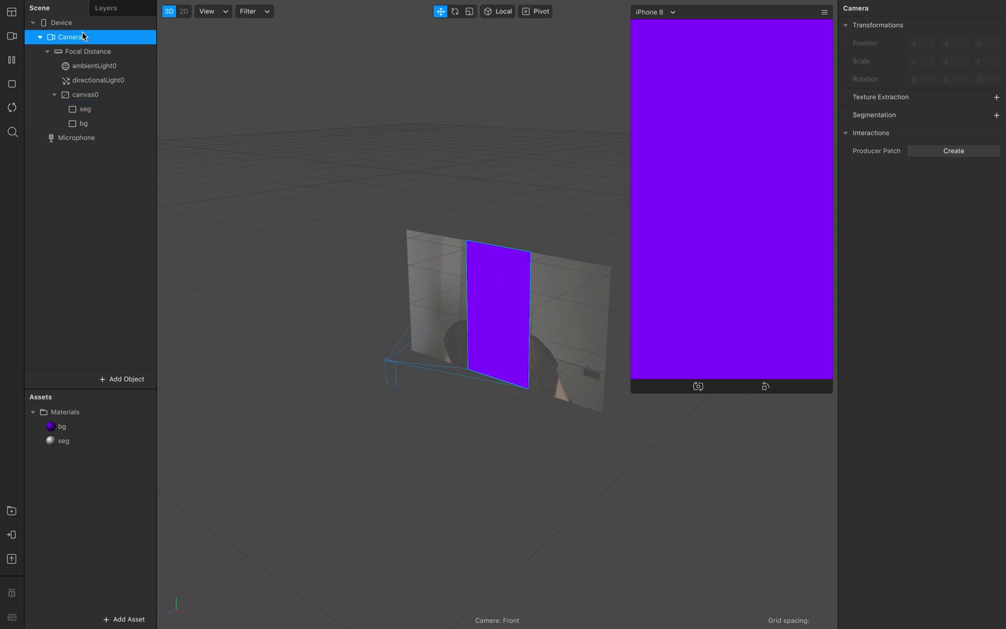
pyautogui.click(996, 97)
pyautogui.click(997, 133)
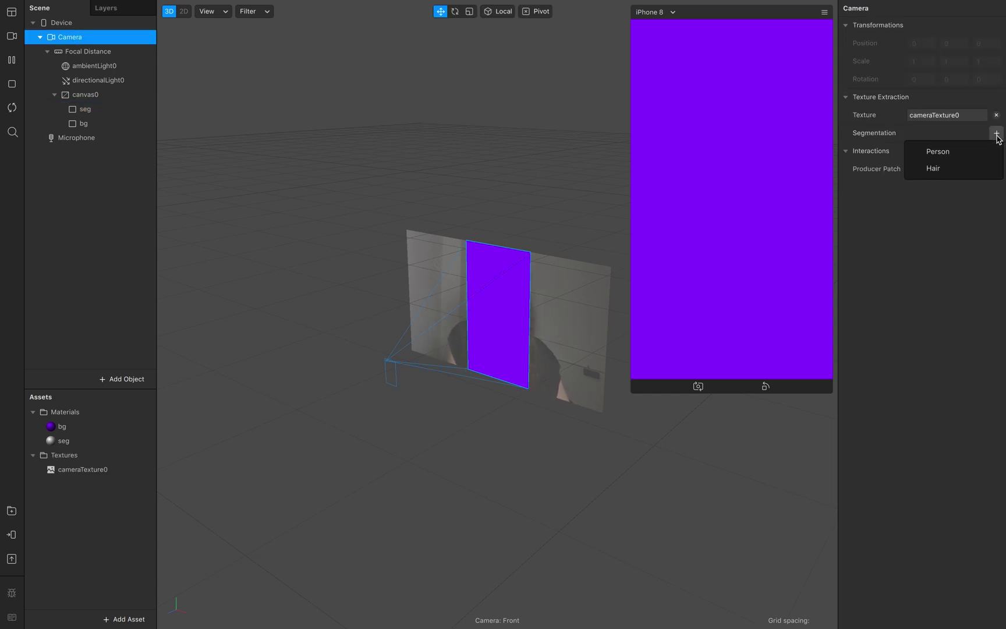
pyautogui.click(939, 152)
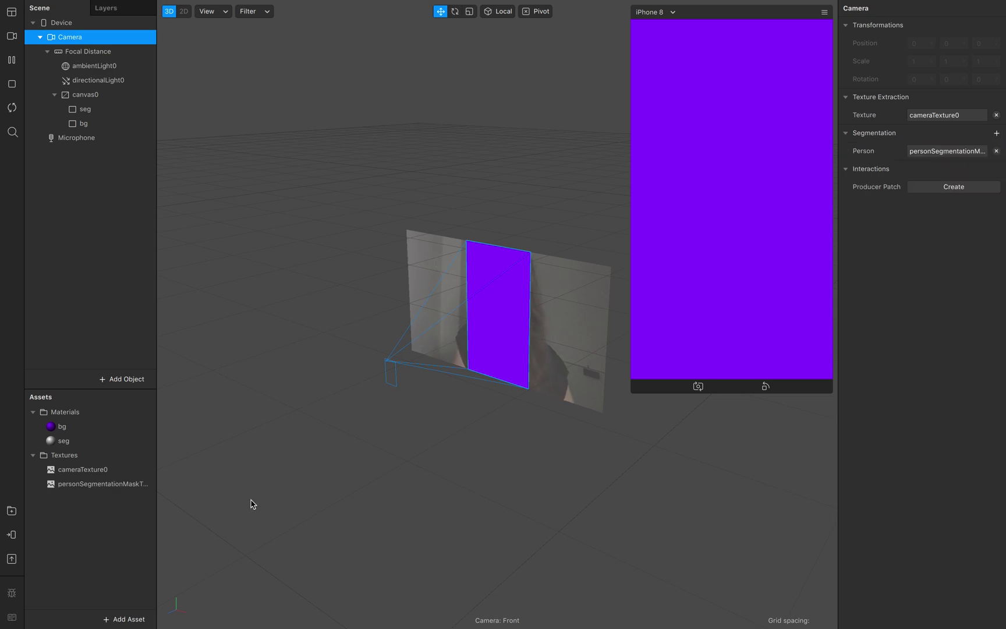
pyautogui.click(80, 526)
# Step: Set the seg material to Flat shading with cameraTexture0 as diffuse texture
pyautogui.click(84, 110)
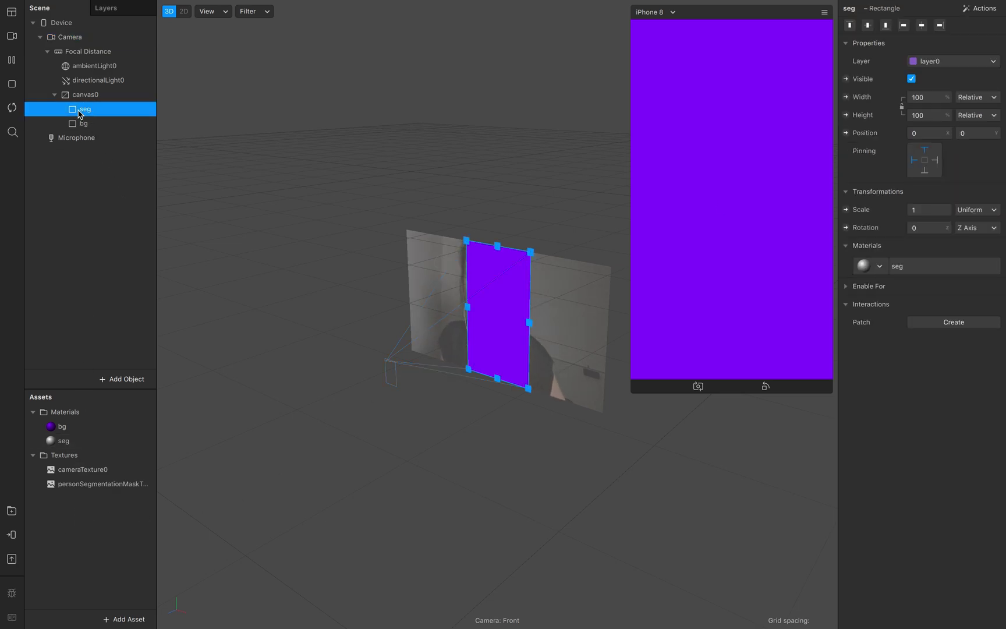
pyautogui.click(61, 440)
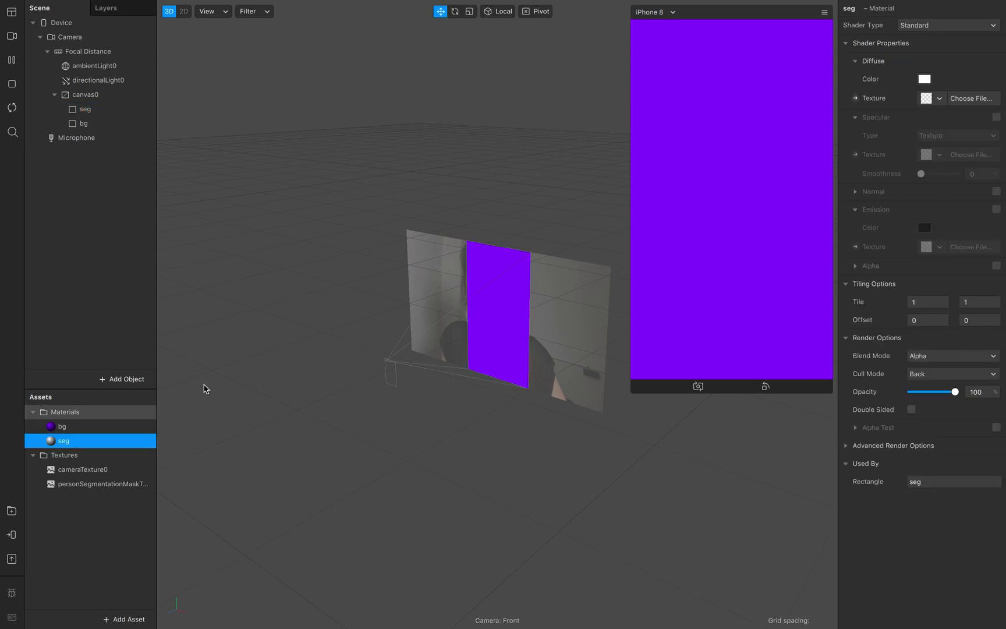
pyautogui.click(918, 26)
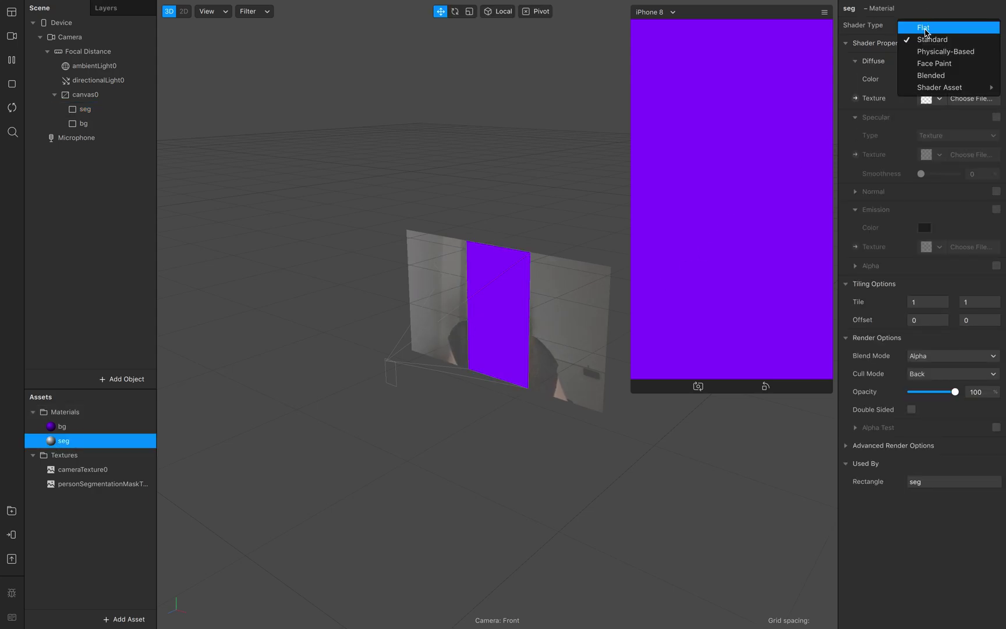
pyautogui.click(928, 27)
pyautogui.click(935, 98)
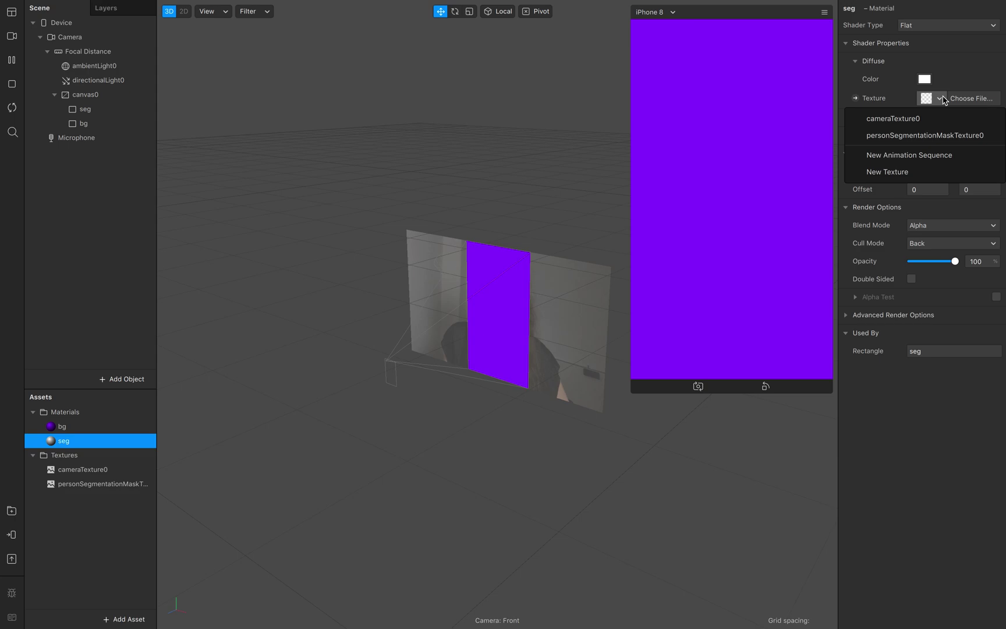
pyautogui.click(895, 119)
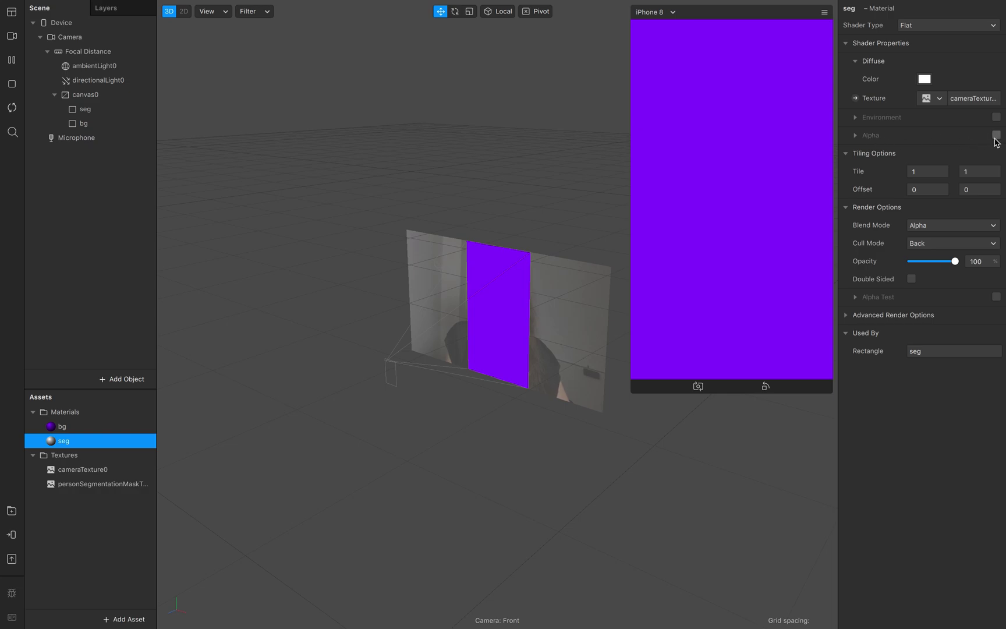
# Step: Enable alpha using personSegmentationMaskTexture0, then move seg below bg
pyautogui.click(996, 136)
pyautogui.click(939, 173)
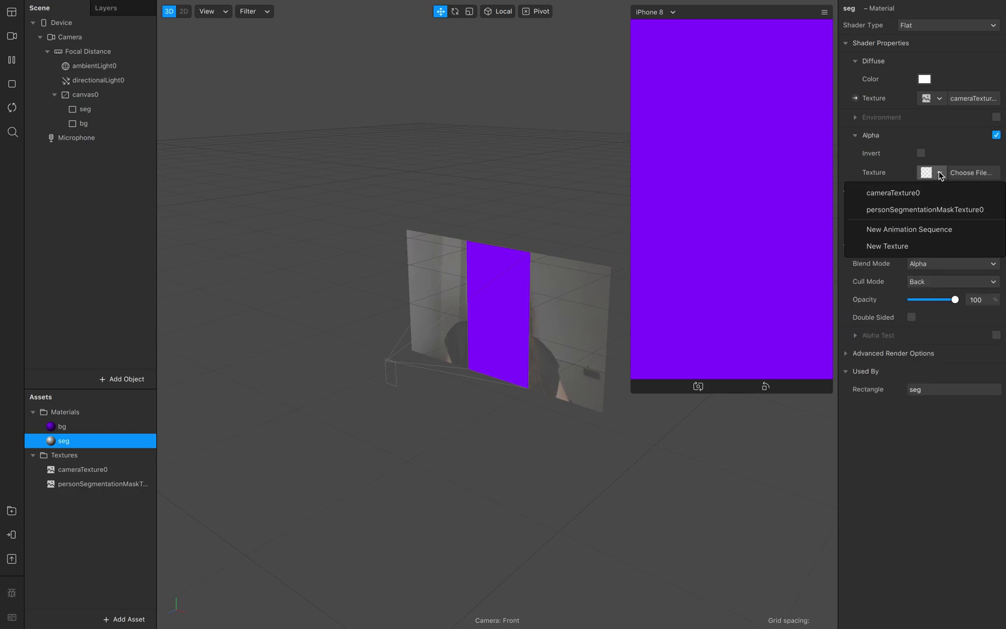
pyautogui.click(917, 210)
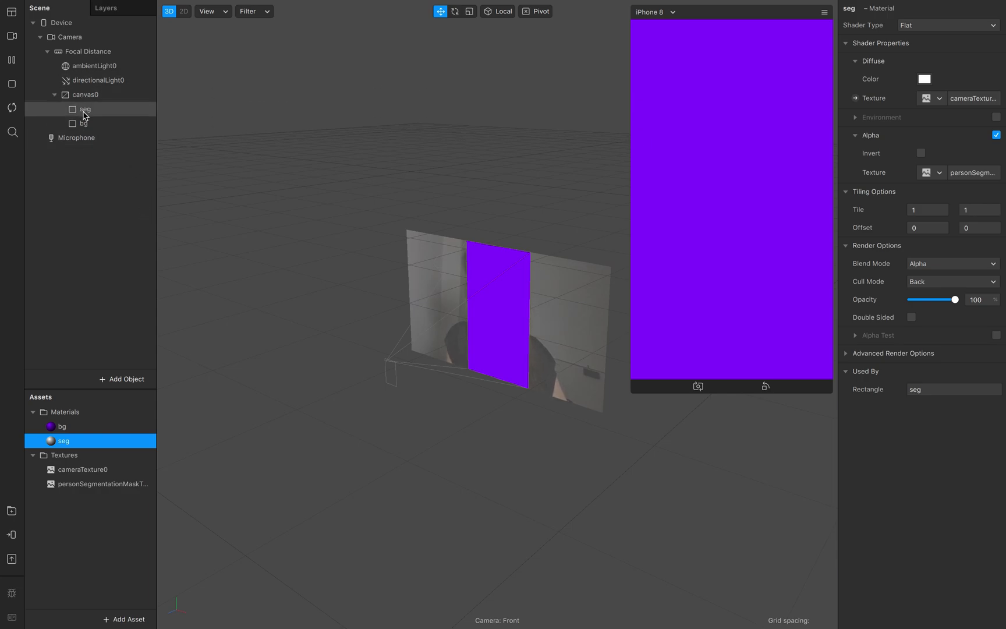
pyautogui.moveTo(85, 112); pyautogui.dragTo(85, 136)
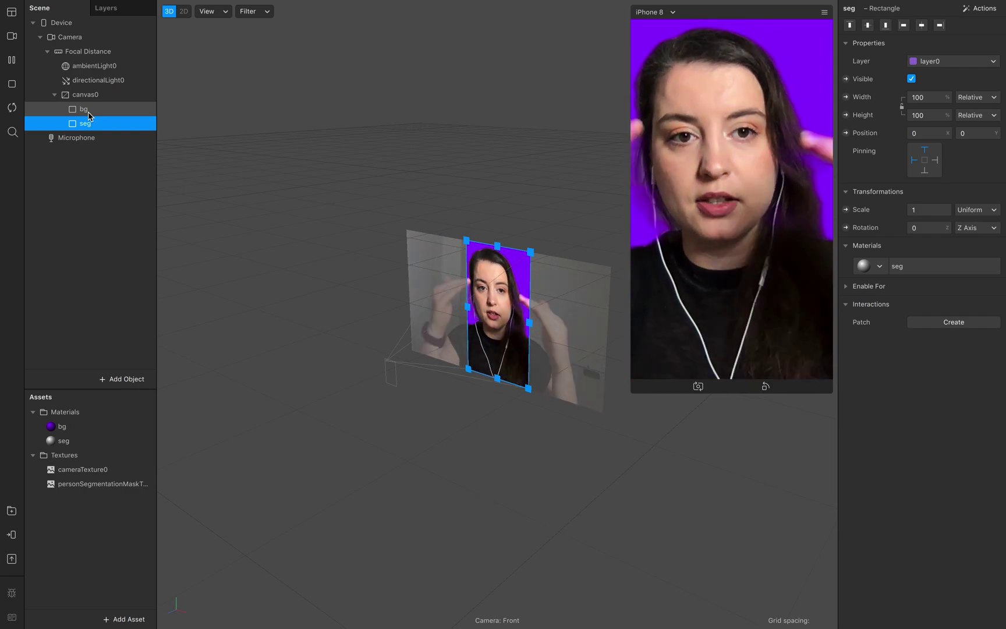
# Step: Deselect everything and reopen the Add Object list, now showing Face Mesh
pyautogui.click(68, 192)
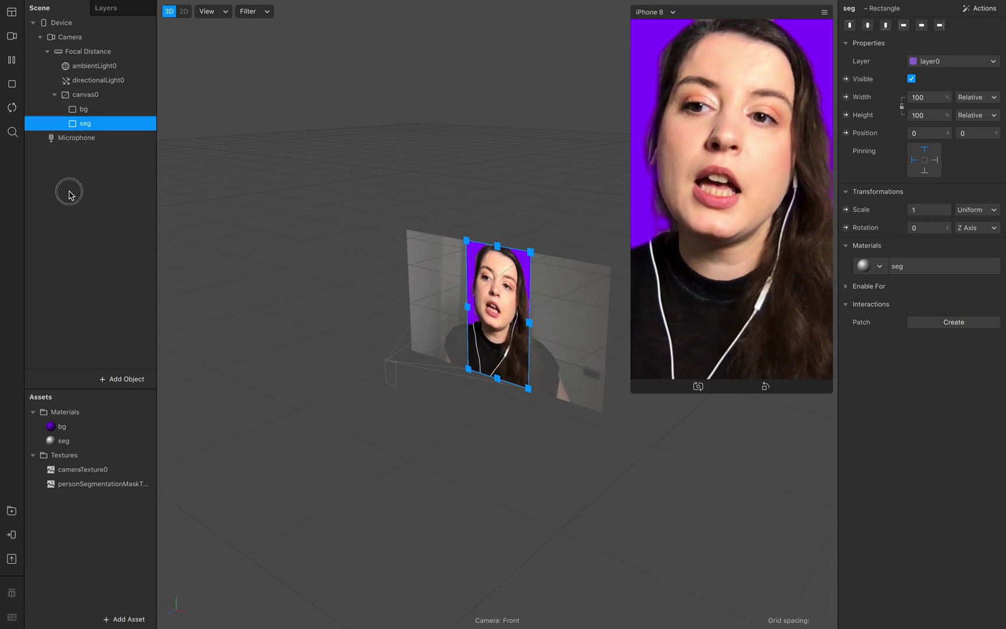
pyautogui.click(125, 379)
# Step: Insert a face mesh on a new face tracker and give it a new material
pyautogui.click(49, 325)
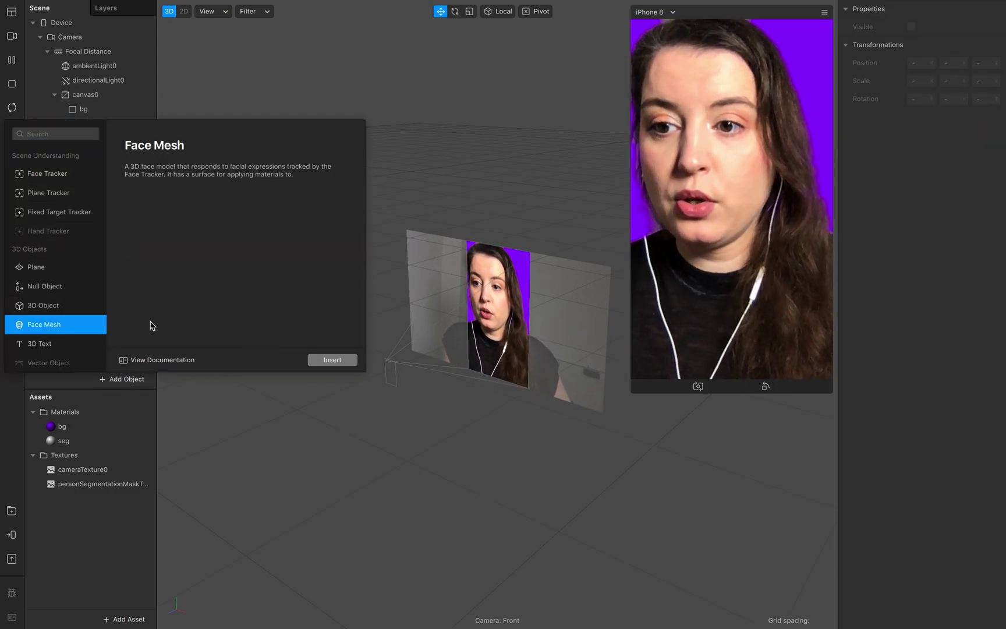
pyautogui.click(332, 360)
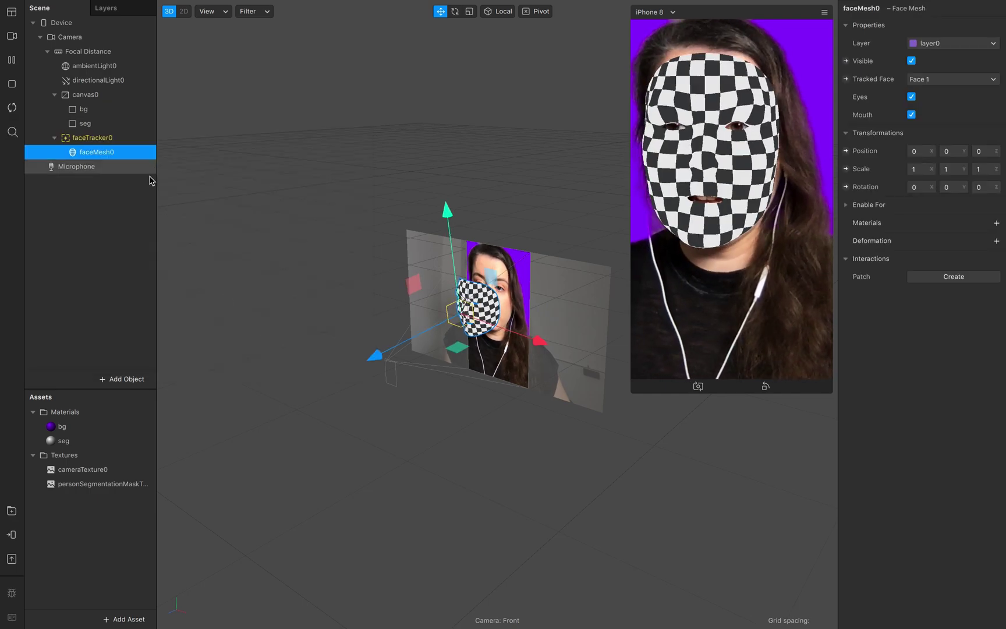
pyautogui.click(993, 225)
pyautogui.click(967, 284)
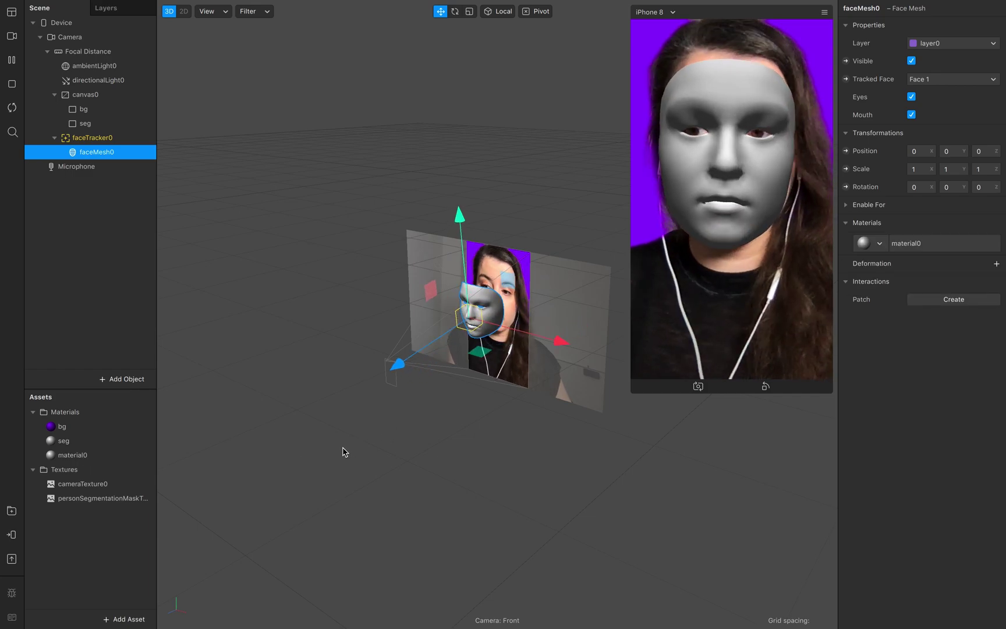
# Step: Rename both the new material and the face mesh to retouch
pyautogui.doubleClick(83, 455)
pyautogui.write('re')
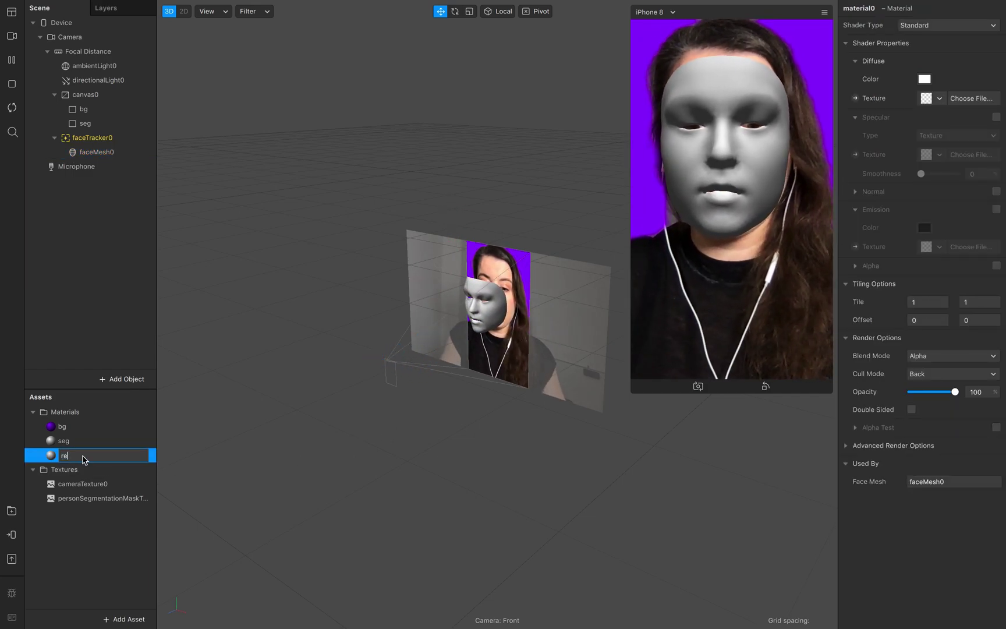
pyautogui.write('touch')
pyautogui.press('Return')
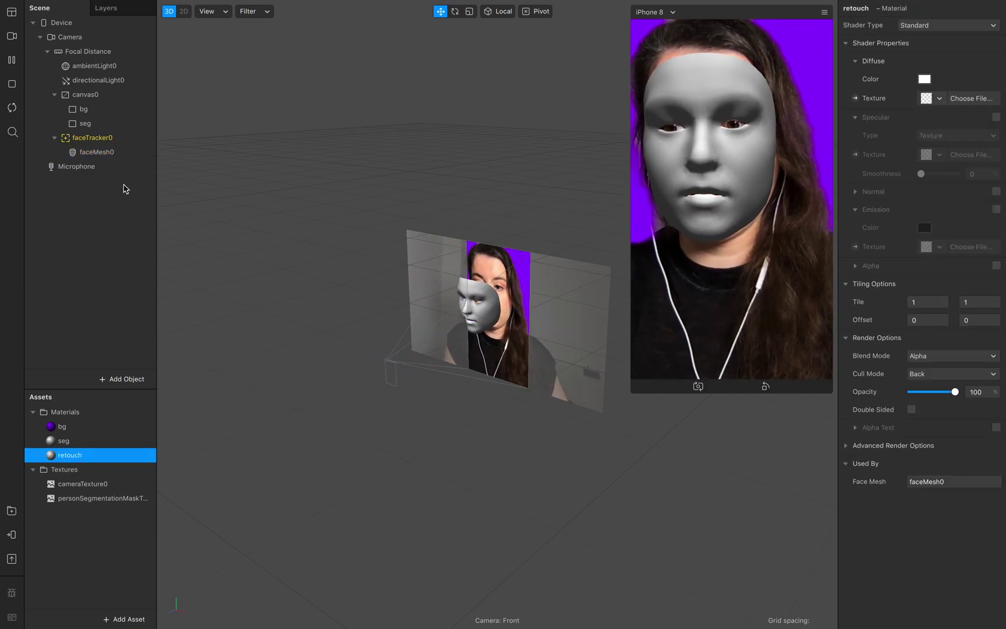
pyautogui.doubleClick(111, 152)
pyautogui.write('re')
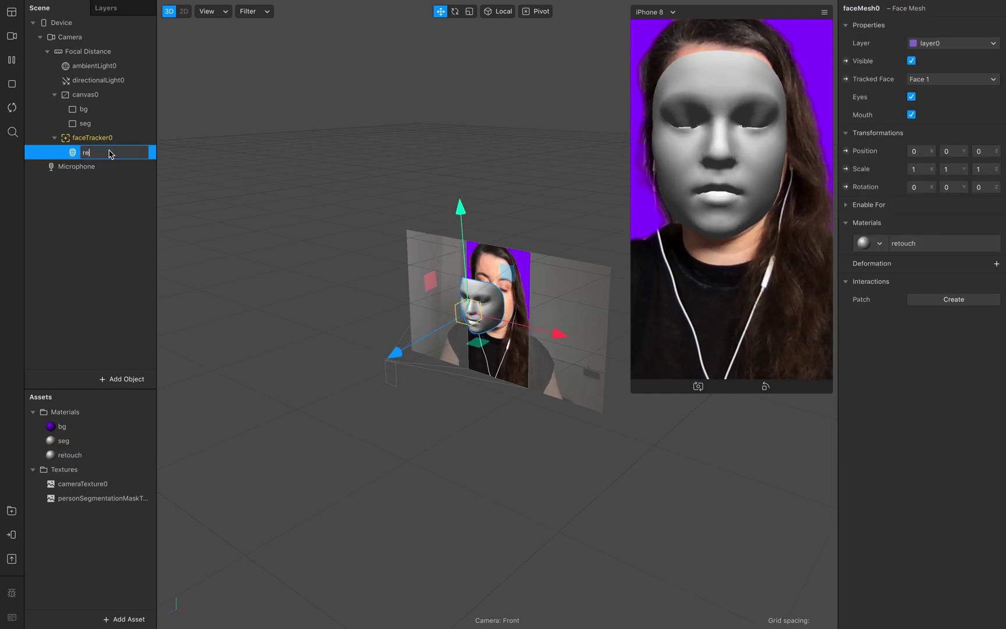
pyautogui.write('touch')
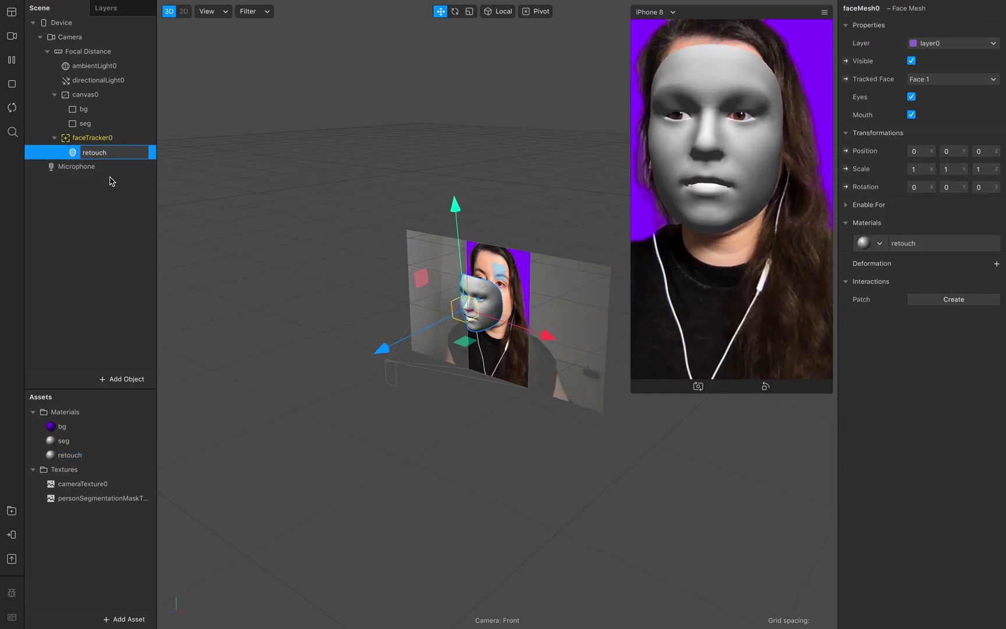
pyautogui.press('Return')
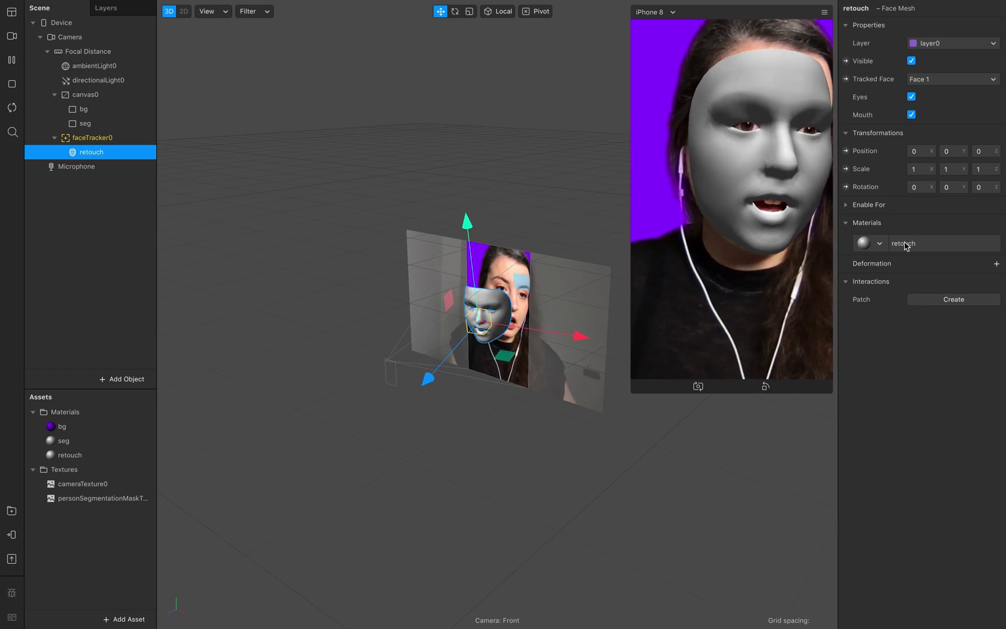
pyautogui.click(910, 244)
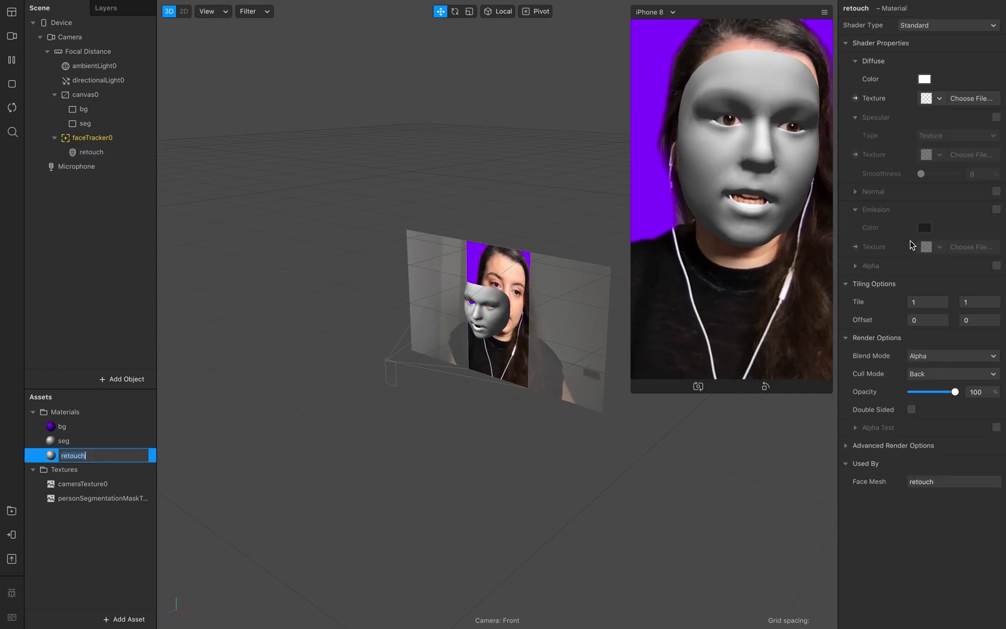
# Step: Switch the retouch material to the Retouching shader and hide canvas0
pyautogui.click(945, 25)
pyautogui.click(935, 100)
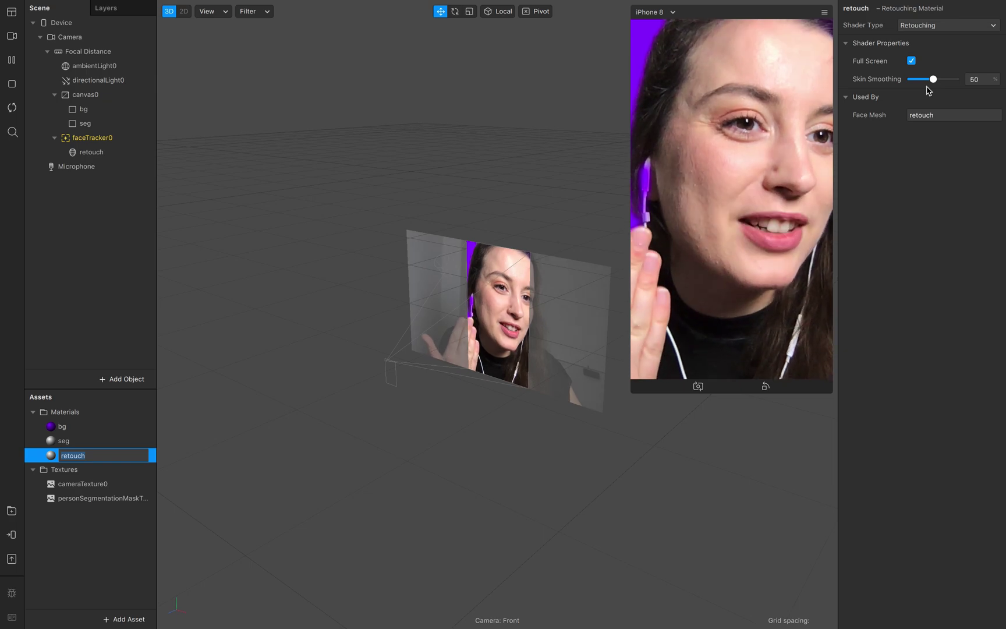
pyautogui.click(341, 123)
pyautogui.click(117, 94)
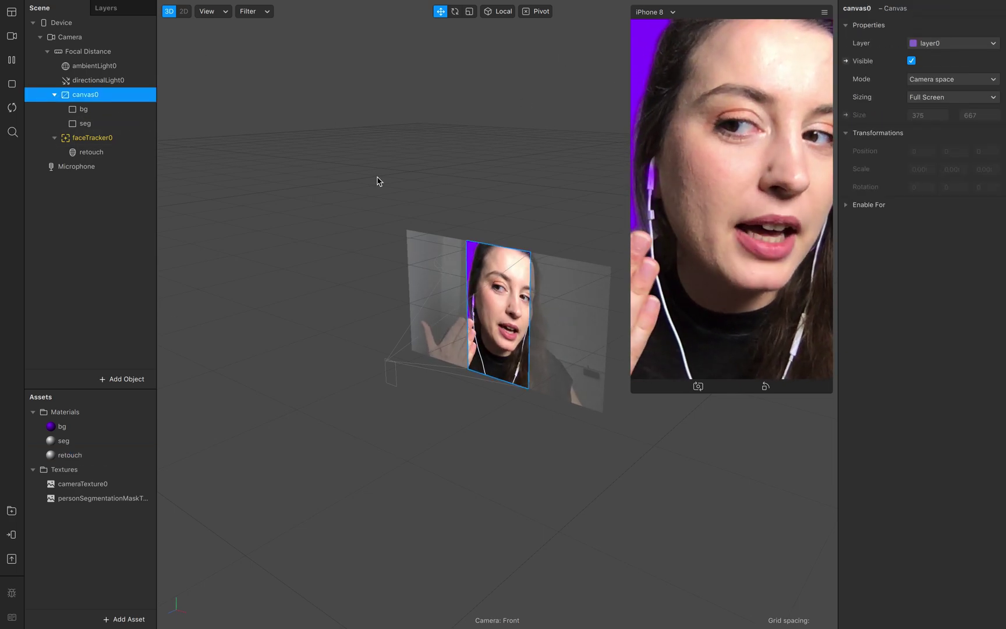
pyautogui.click(912, 62)
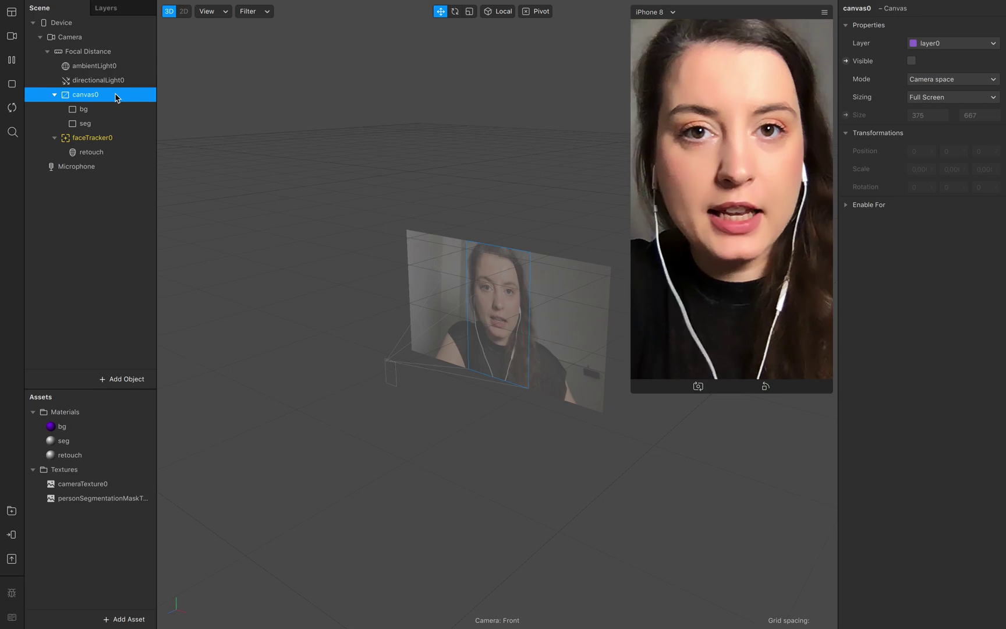
# Step: Add a second face mesh, faceMesh0, under faceTracker0 and place it above retouch
pyautogui.click(83, 198)
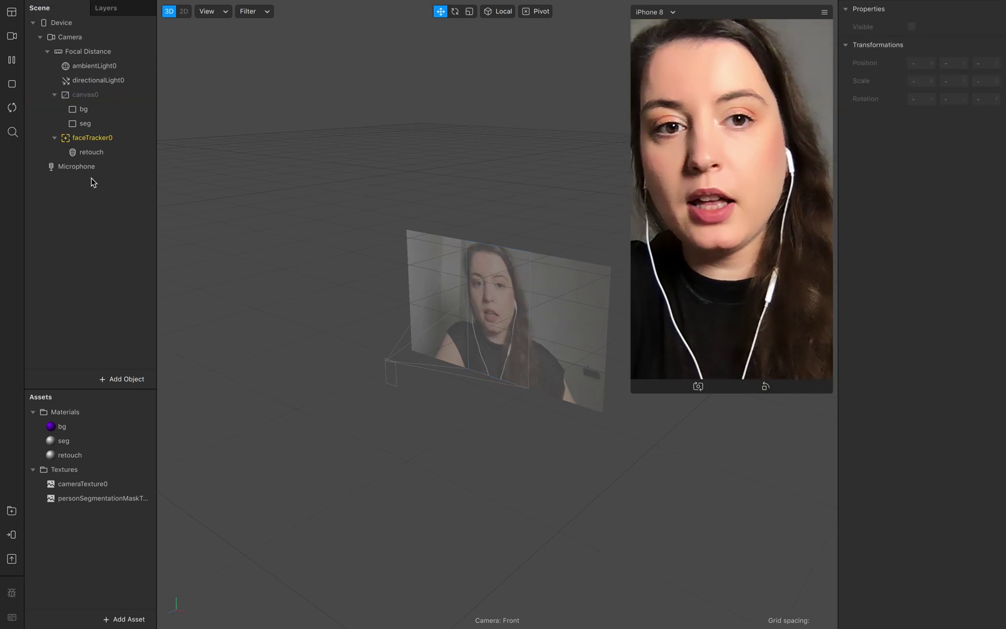
pyautogui.click(89, 152)
pyautogui.click(85, 236)
pyautogui.click(87, 138)
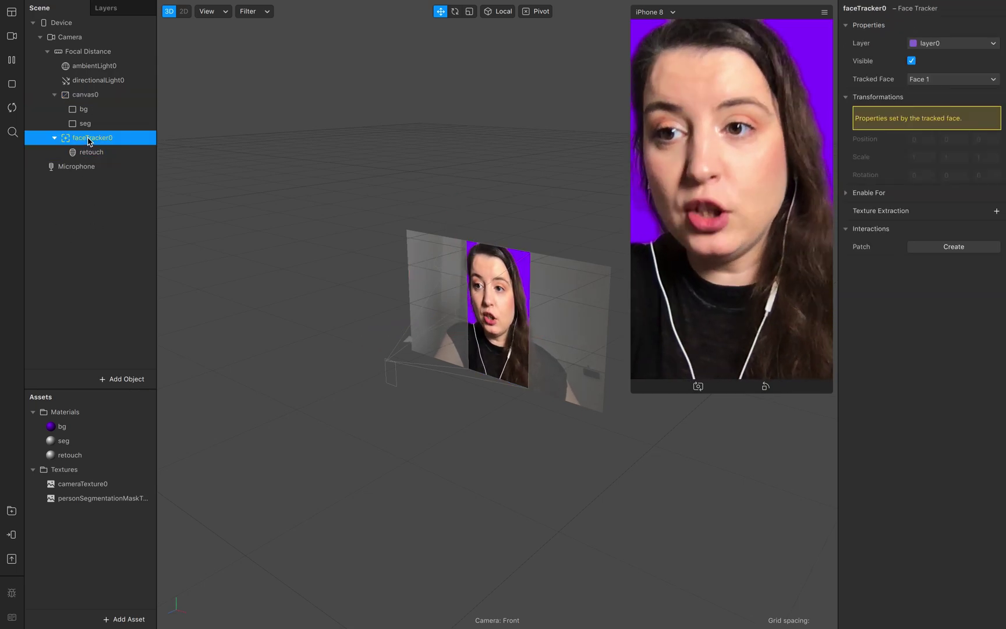
pyautogui.click(122, 379)
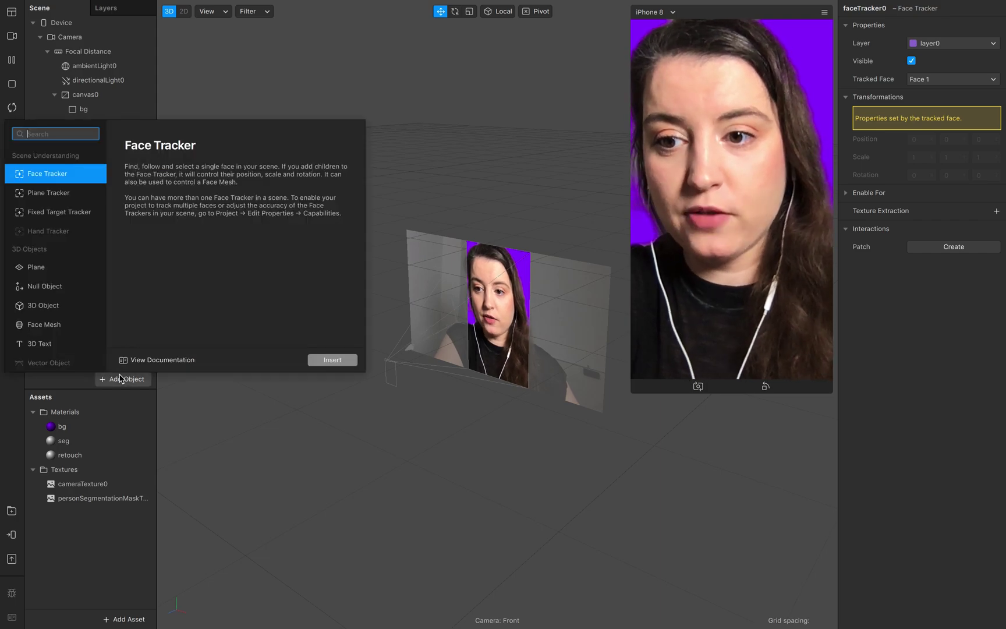
pyautogui.click(59, 325)
pyautogui.click(334, 360)
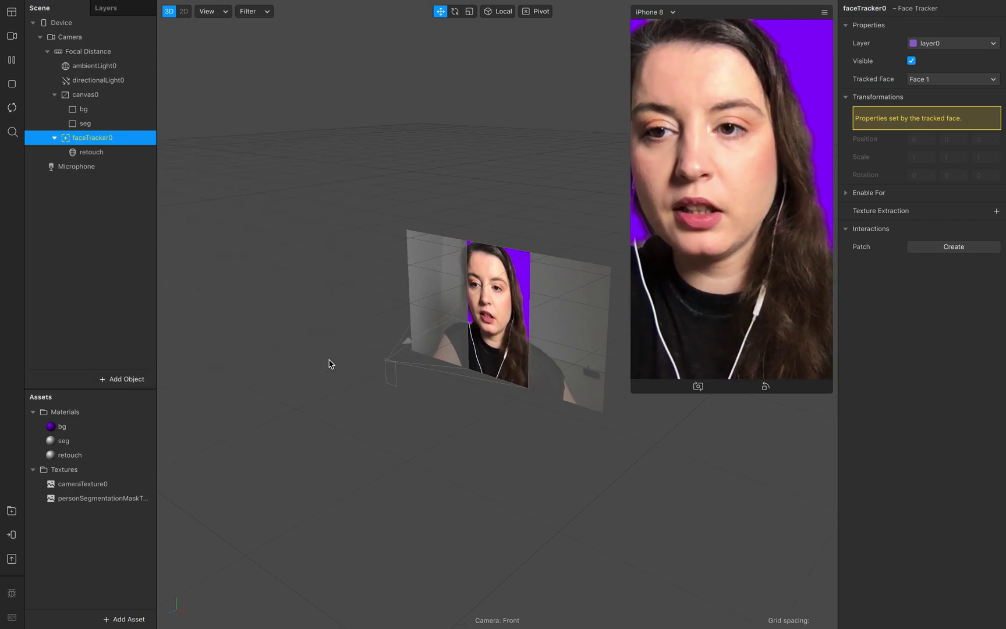
pyautogui.moveTo(88, 166)
pyautogui.mouseDown()
pyautogui.moveTo(98, 149)
pyautogui.moveTo(100, 176)
pyautogui.mouseUp()
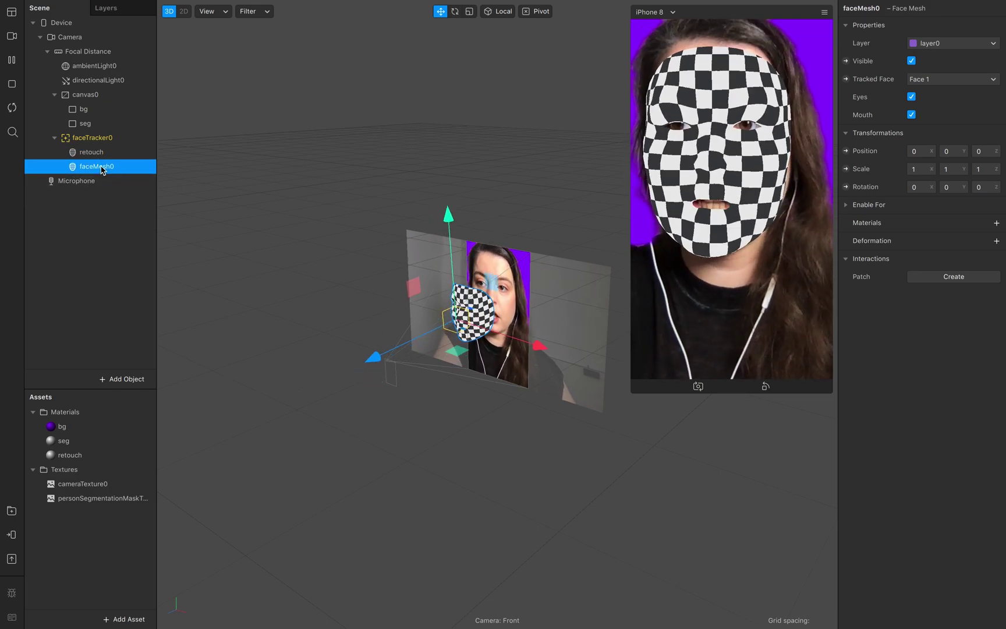
# Step: Add texture extraction to faceTracker0, creating faceTracker0 Texture
pyautogui.click(105, 140)
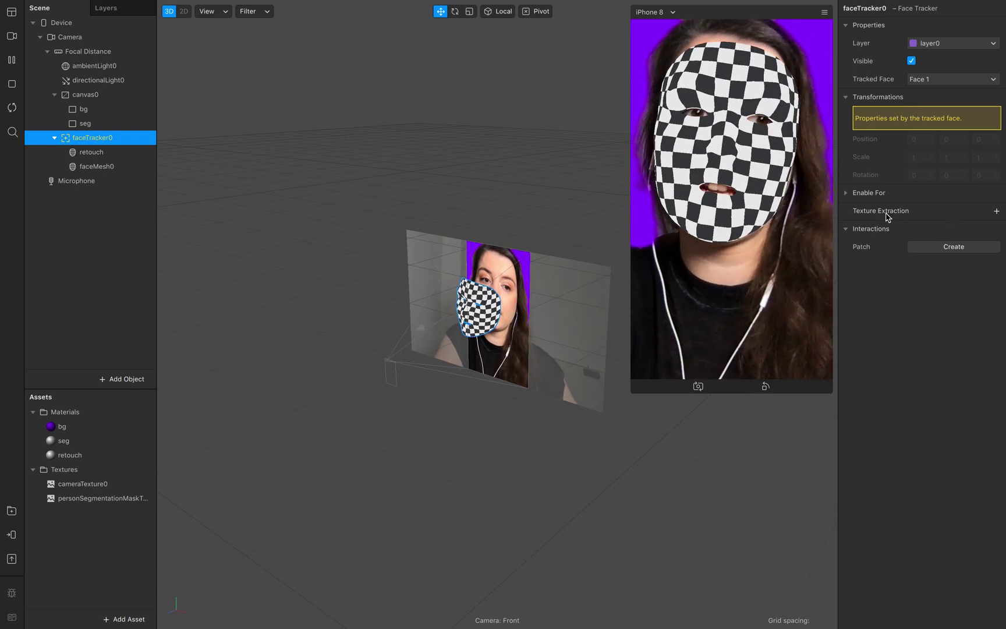
pyautogui.click(996, 212)
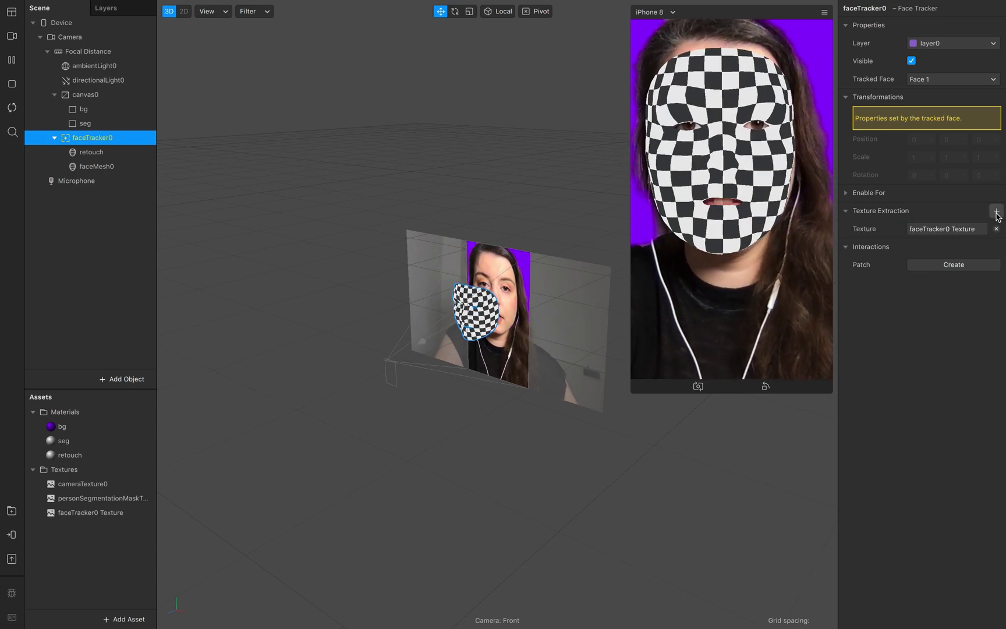
pyautogui.click(105, 166)
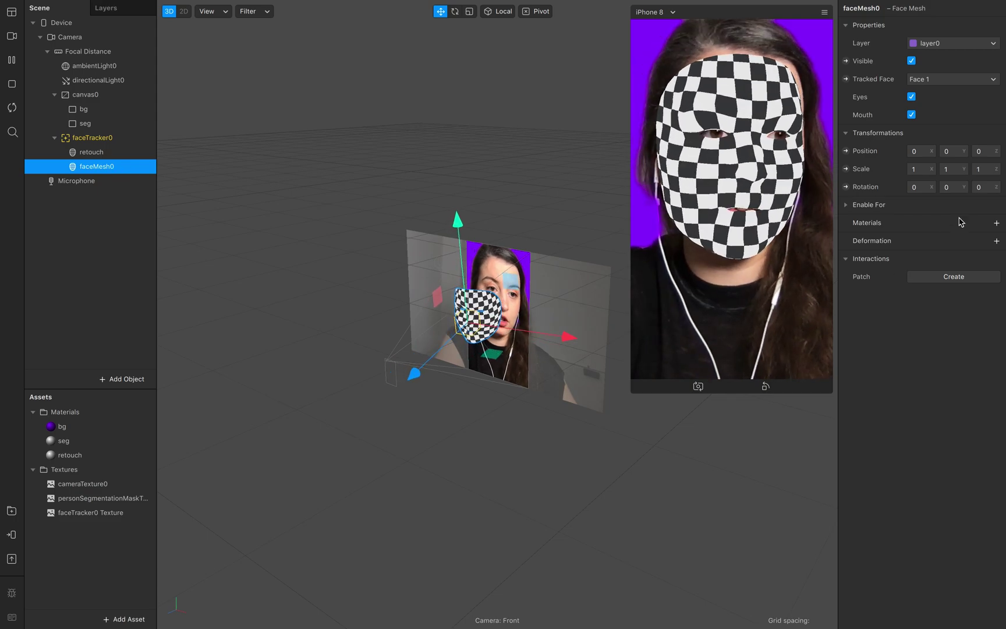
# Step: Give faceMesh0 a new material named mesh_texture
pyautogui.click(997, 224)
pyautogui.click(947, 293)
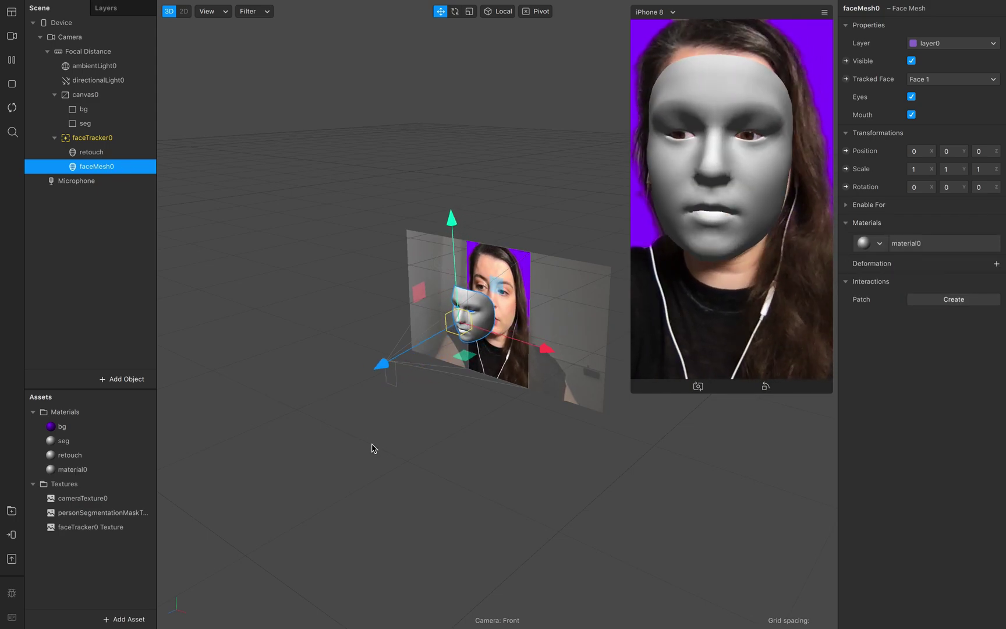
pyautogui.write('mesh_text')
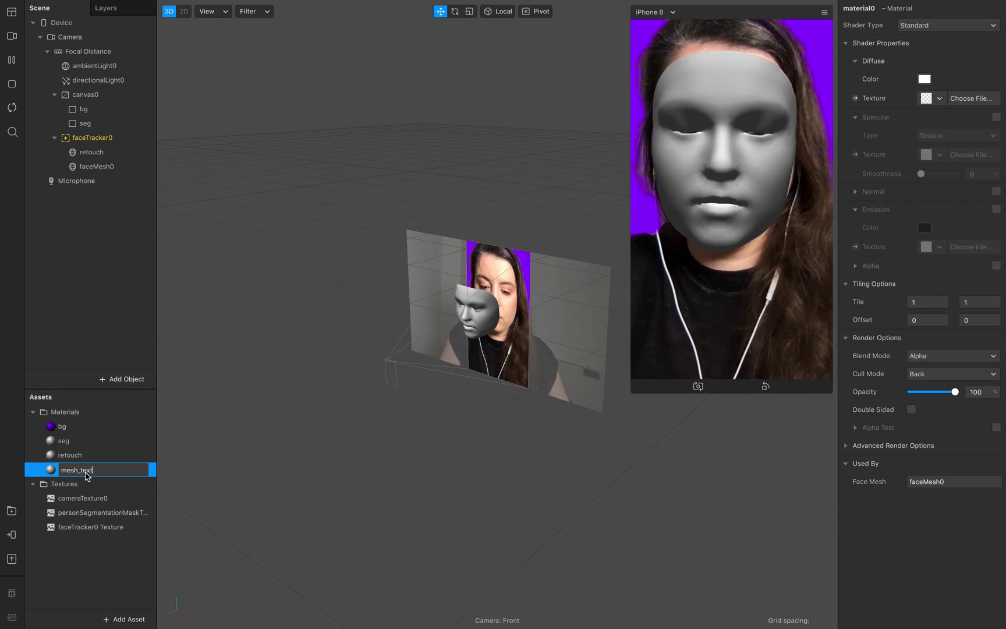
pyautogui.write('ure')
pyautogui.press('Return')
pyautogui.click(90, 469)
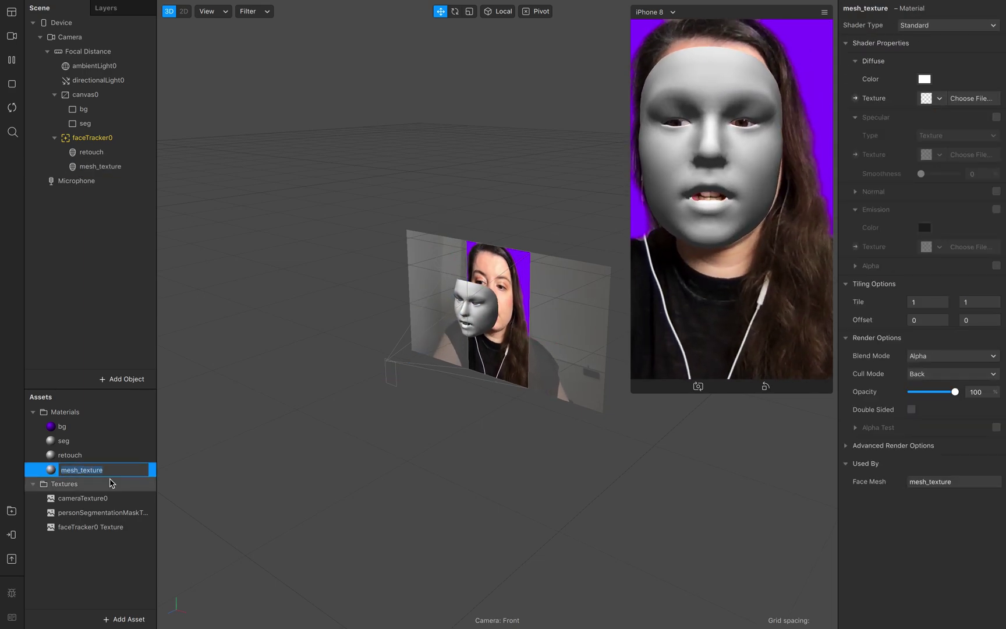
pyautogui.doubleClick(119, 473)
pyautogui.press('Escape')
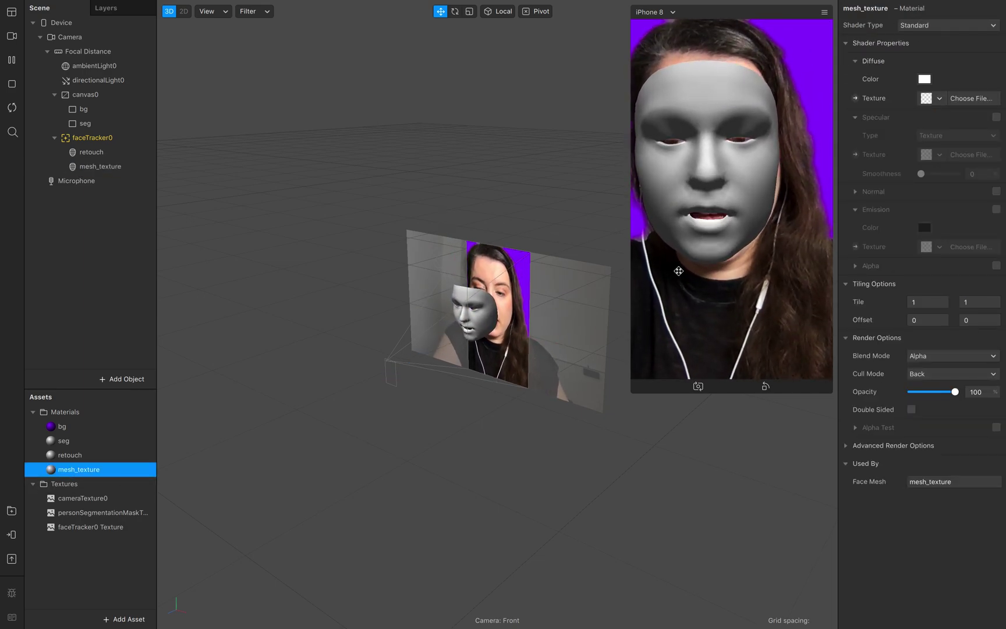
# Step: Set mesh_texture to Flat shading with faceTracker0 Texture as its diffuse texture
pyautogui.click(965, 26)
pyautogui.click(966, 28)
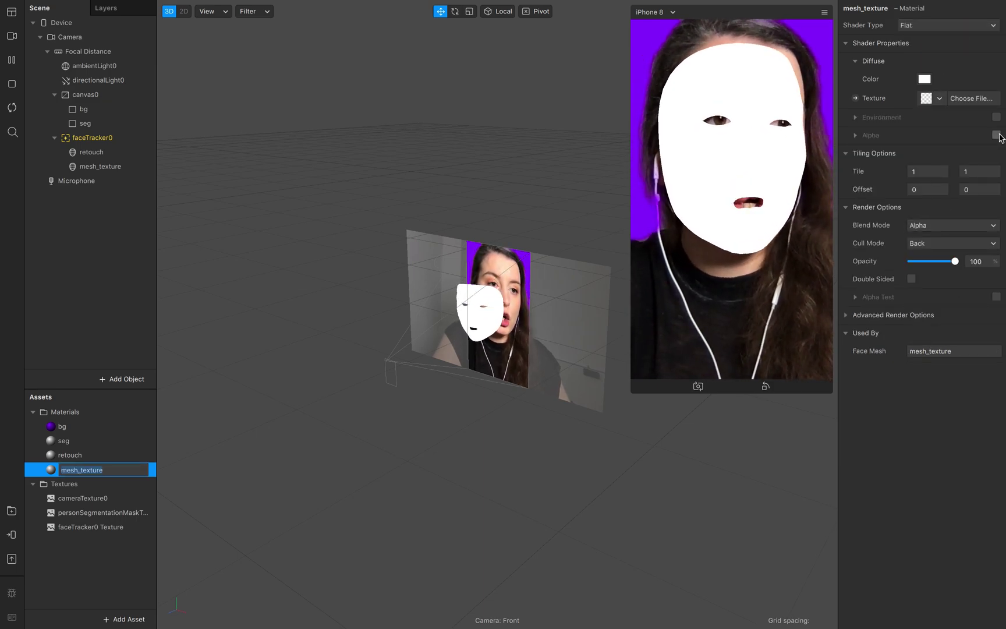
pyautogui.click(939, 99)
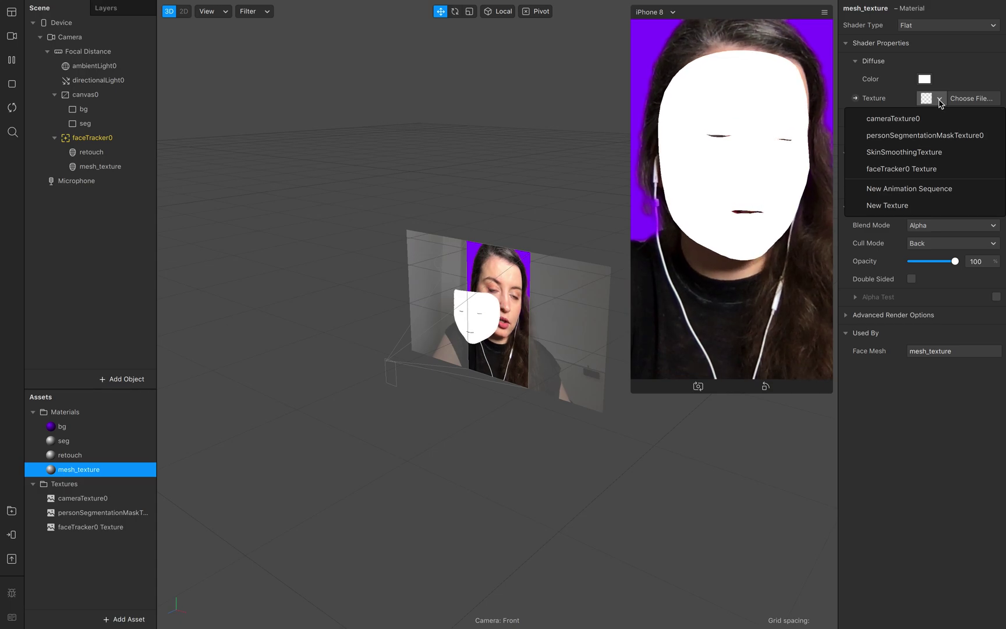
pyautogui.click(895, 174)
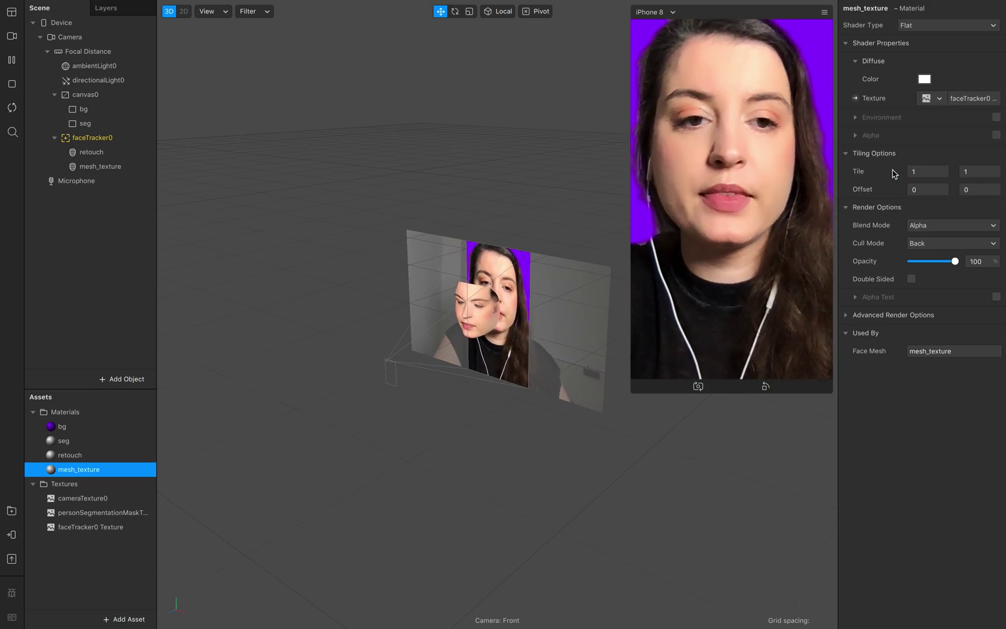
pyautogui.click(99, 153)
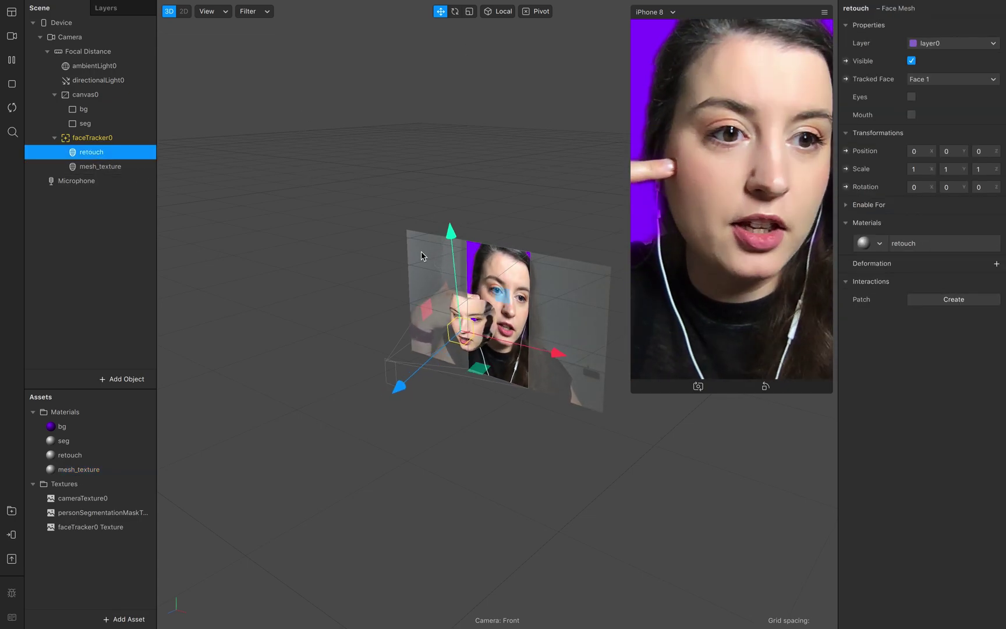
# Step: Compare the retouch material's Skin Smoothing at 0, then set it to 100
pyautogui.click(911, 244)
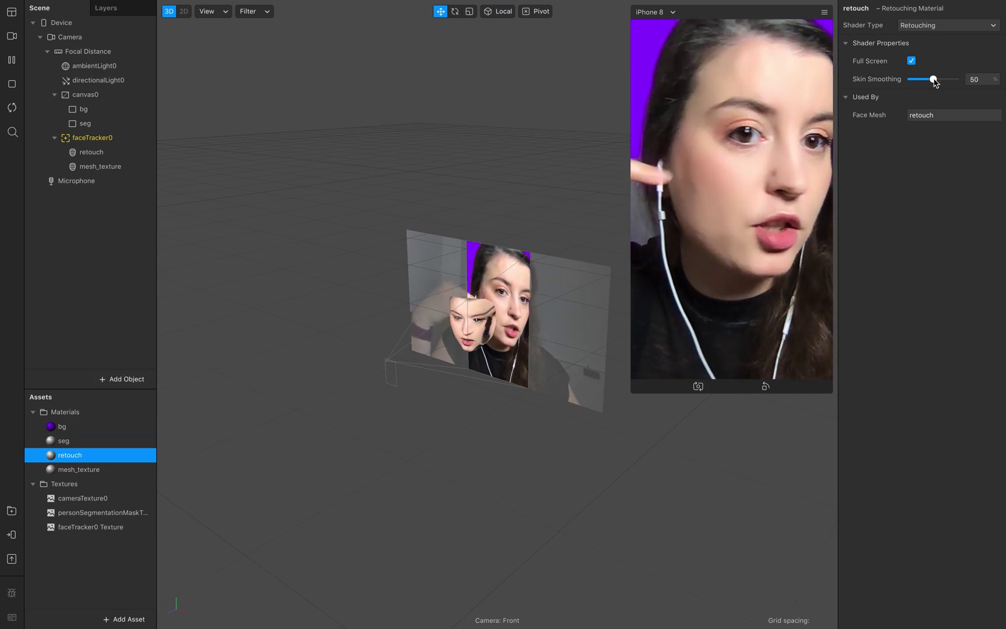
pyautogui.moveTo(933, 83); pyautogui.dragTo(886, 81)
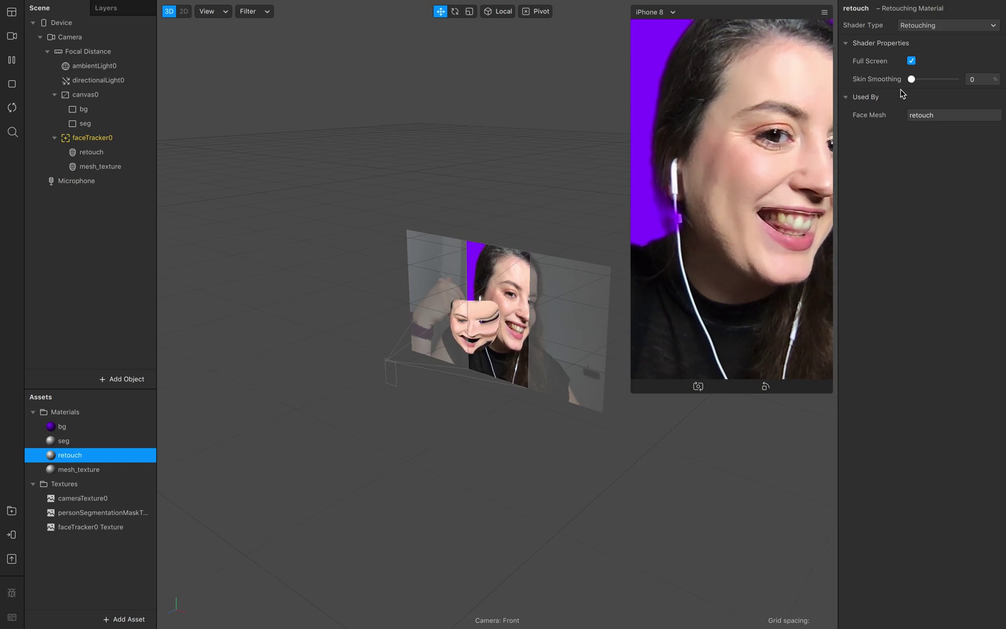
pyautogui.moveTo(911, 79); pyautogui.dragTo(969, 84)
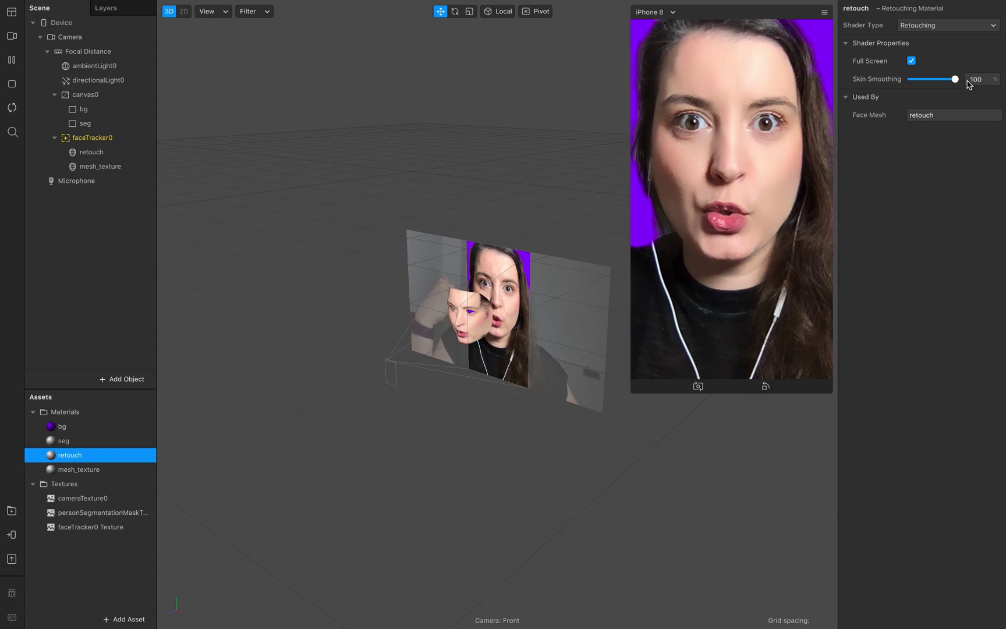
pyautogui.click(127, 167)
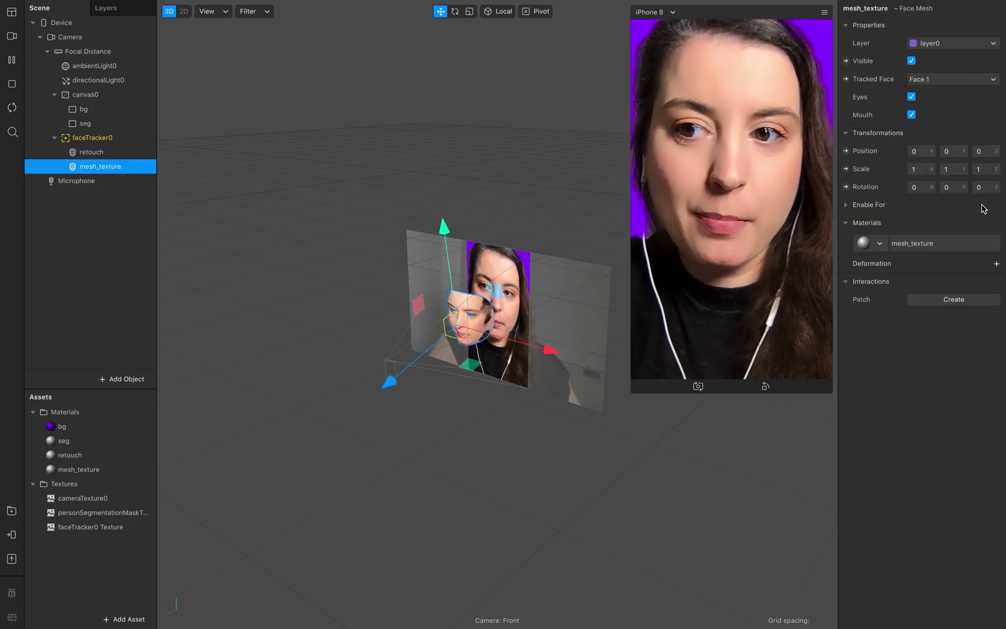
# Step: Uncheck Mouth on the mesh_texture face mesh so both Eyes and Mouth are off
pyautogui.click(951, 243)
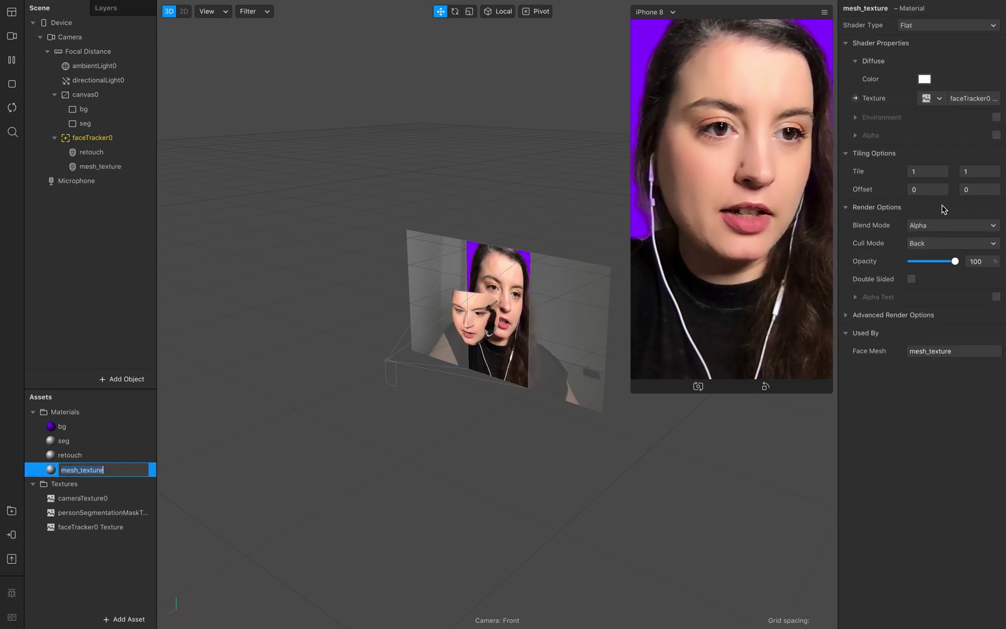
pyautogui.click(99, 167)
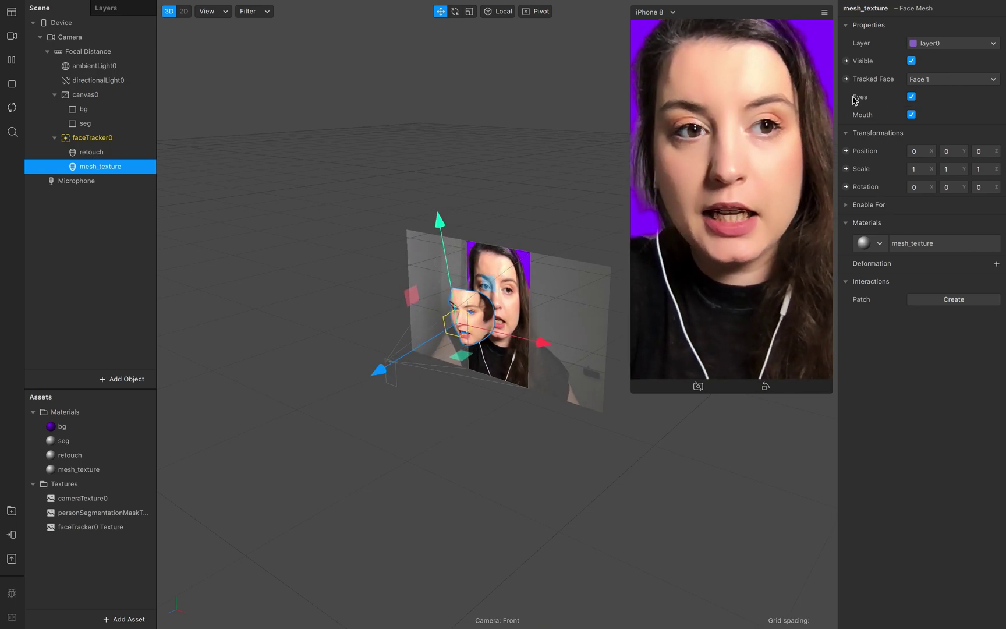
pyautogui.click(912, 115)
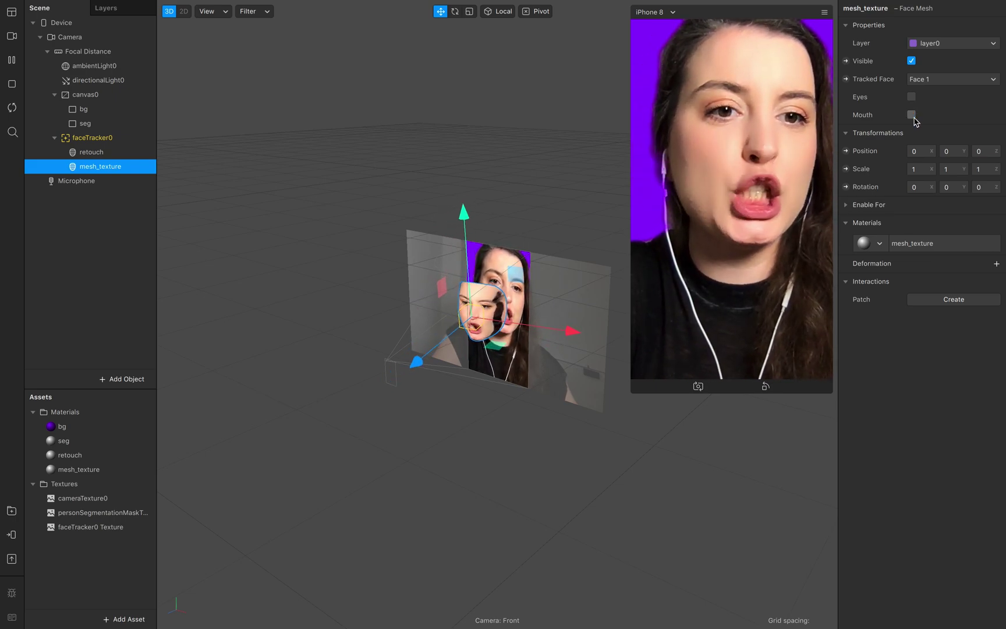
pyautogui.click(78, 470)
pyautogui.click(92, 168)
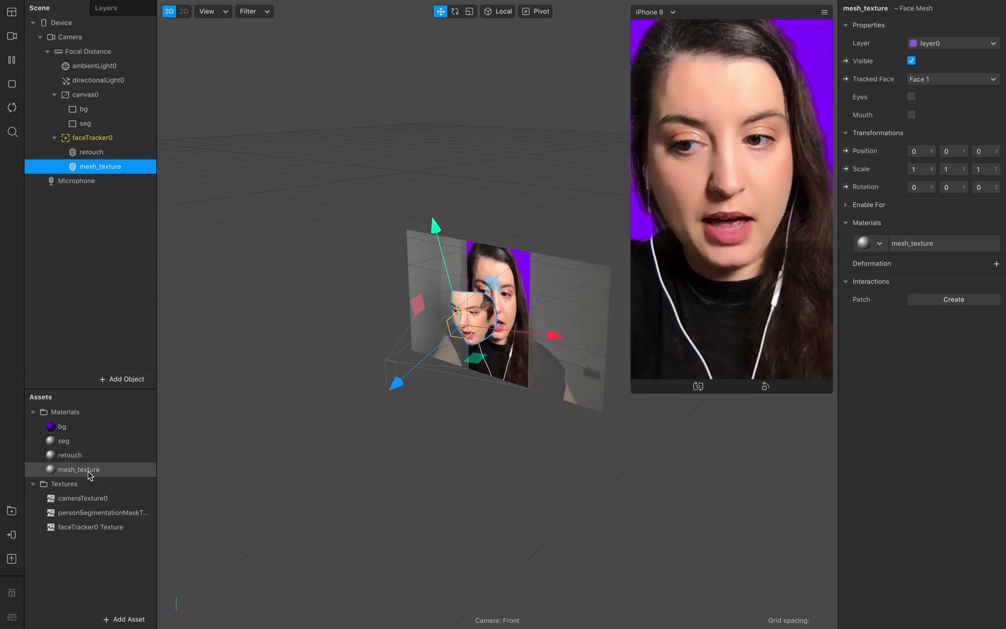
pyautogui.click(923, 244)
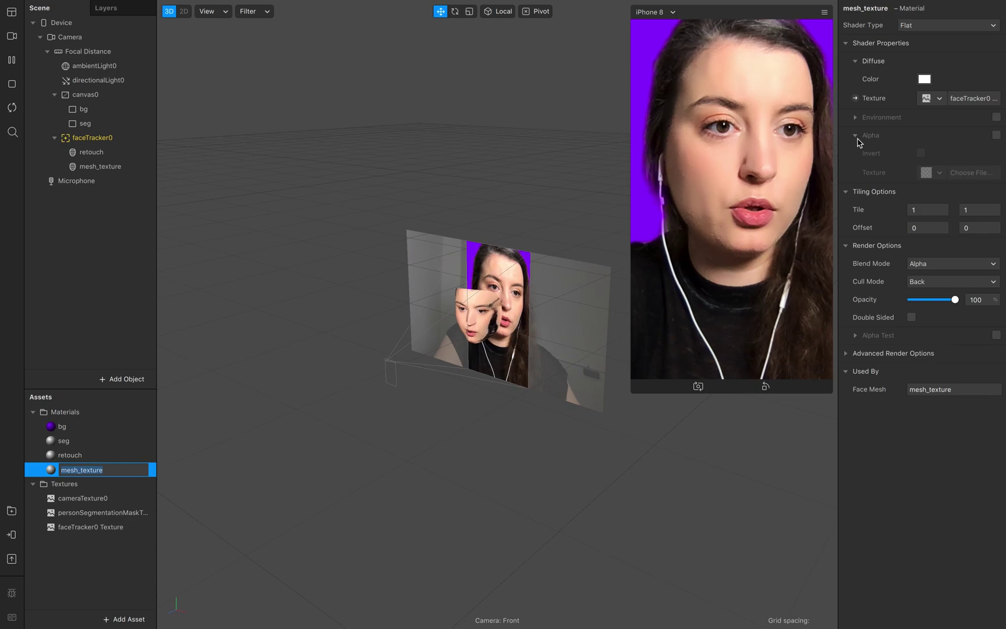
# Step: Enable Alpha on the mesh_texture material with faceMeshMask.png as its alpha texture
pyautogui.click(996, 135)
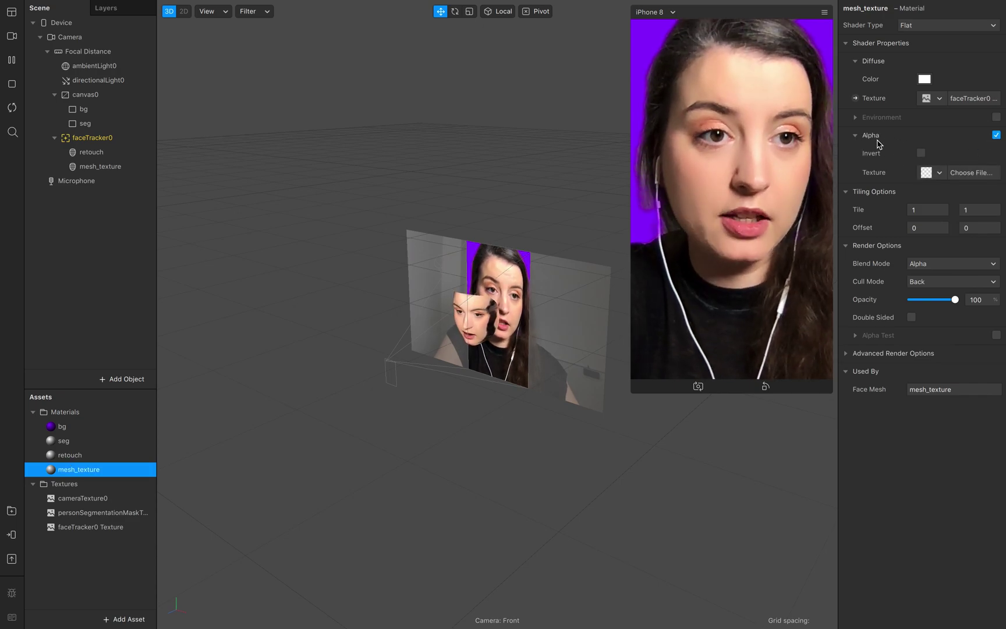
pyautogui.click(958, 173)
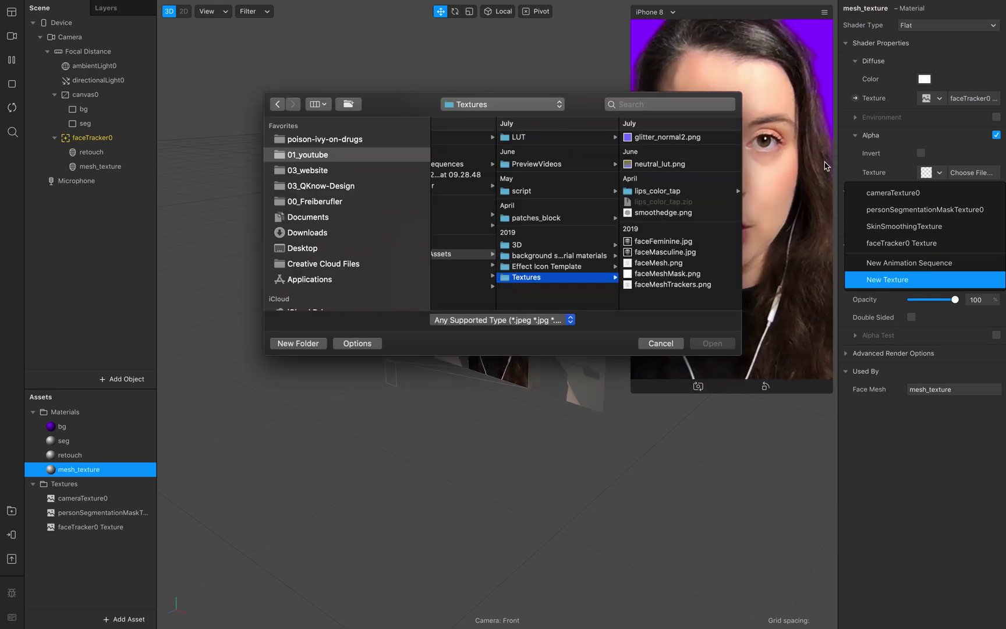
pyautogui.click(668, 274)
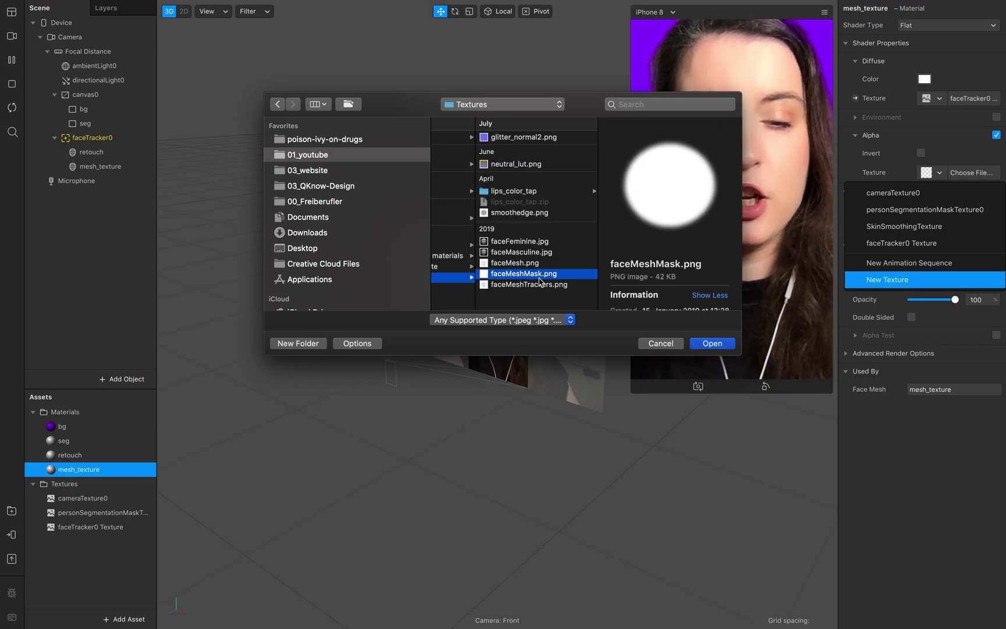
pyautogui.hscroll(-5, 541, 245)
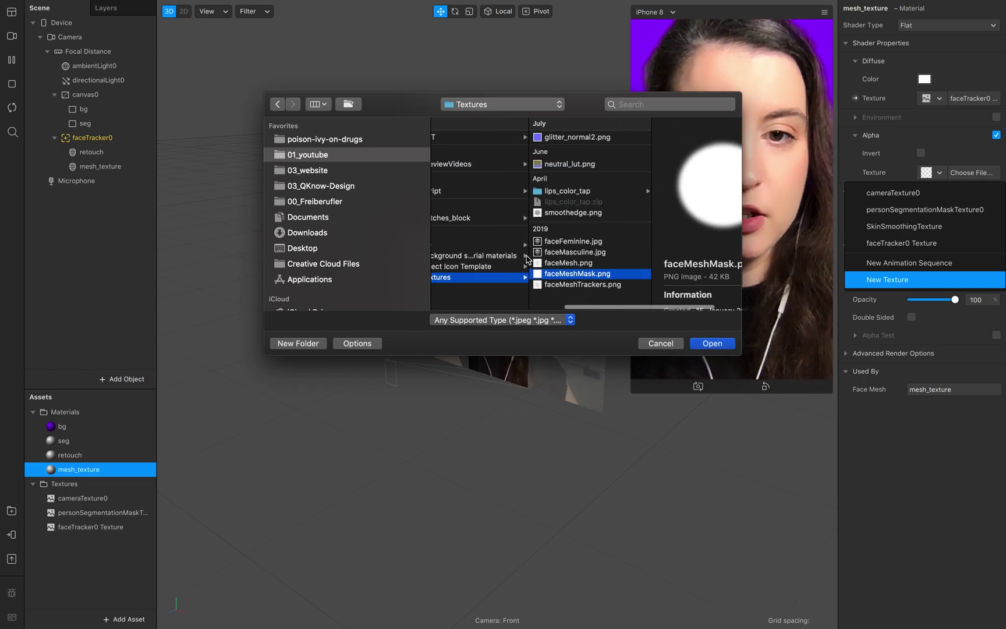
pyautogui.hscroll(-5, 553, 263)
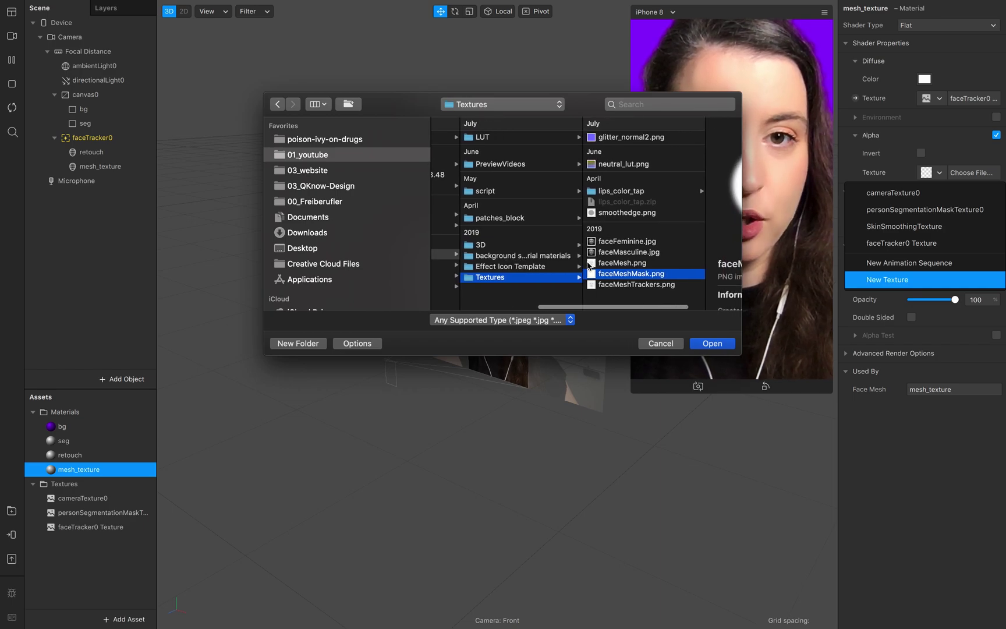
pyautogui.hscroll(5, 589, 267)
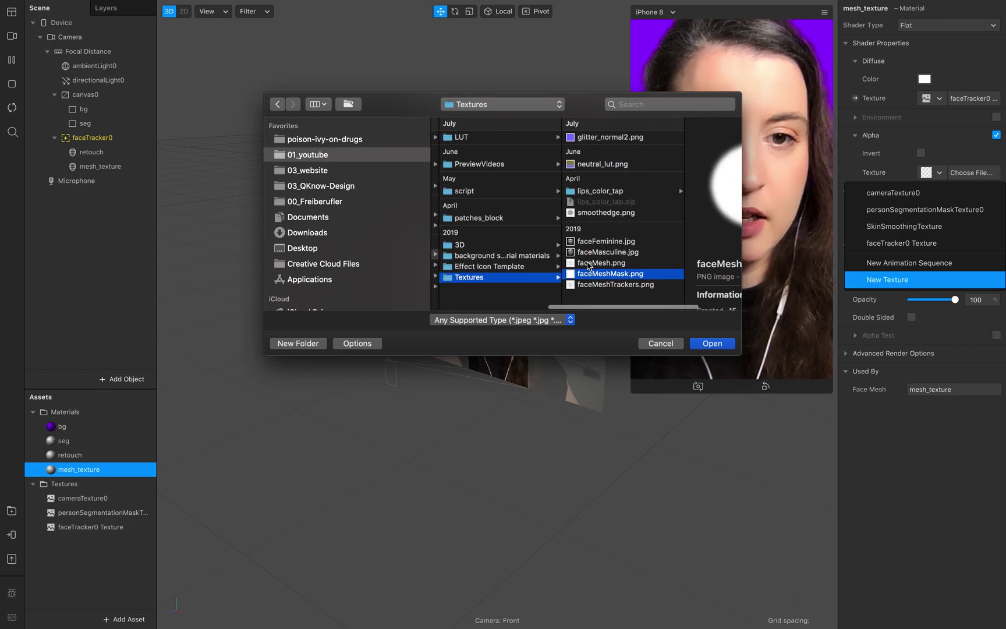
pyautogui.click(712, 343)
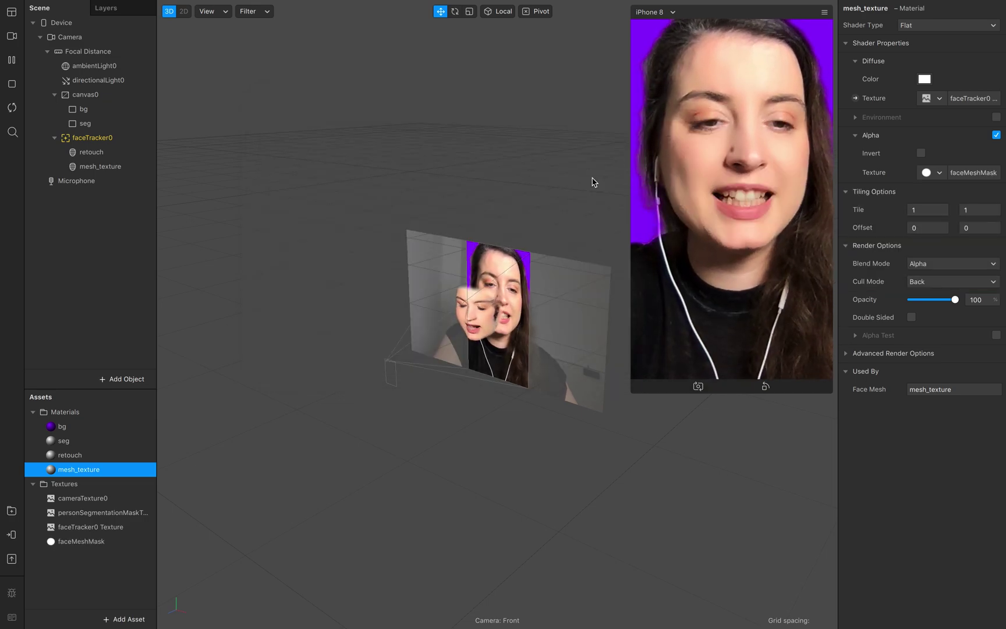